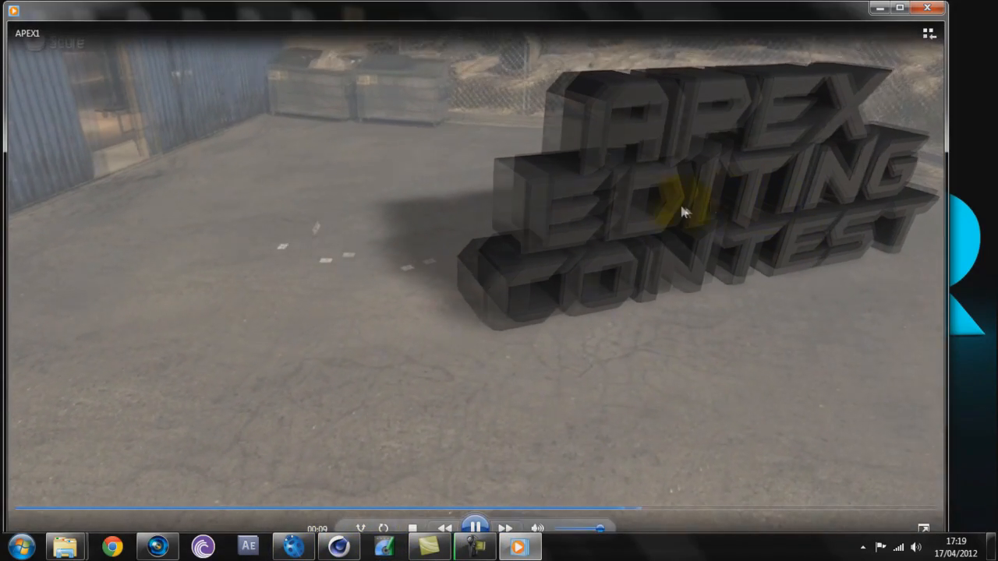
Replay the APEX1 video to review the tracked 3D text in the scene, and close the player
{"action": "left_click", "coordinate": [475, 528]}
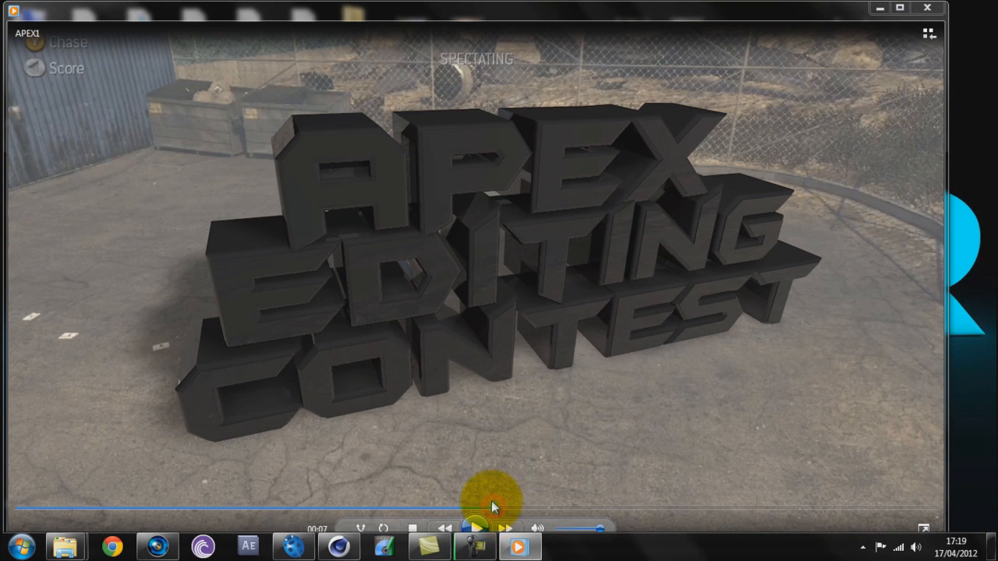
{"action": "left_click", "coordinate": [473, 527]}
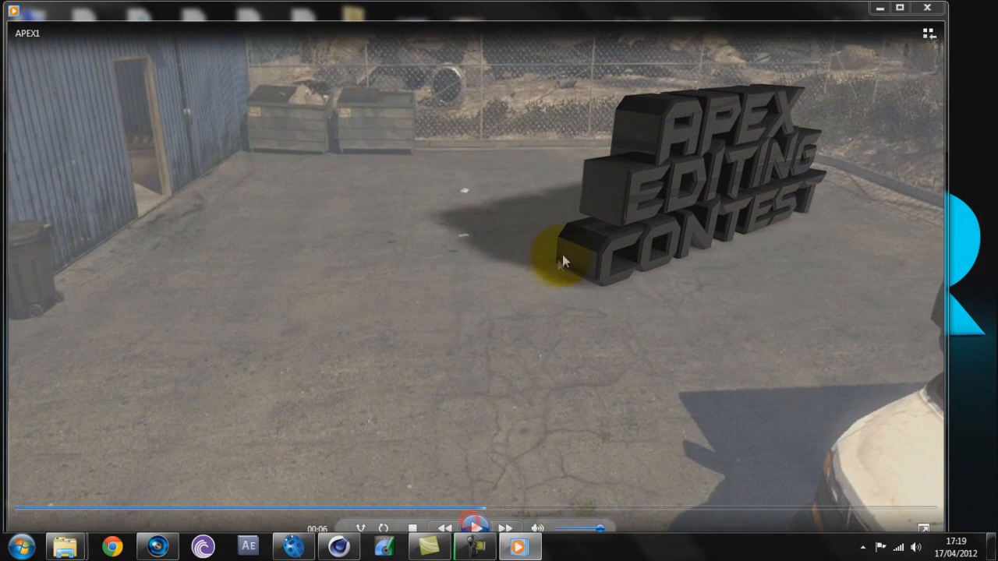
{"action": "left_click", "coordinate": [475, 527]}
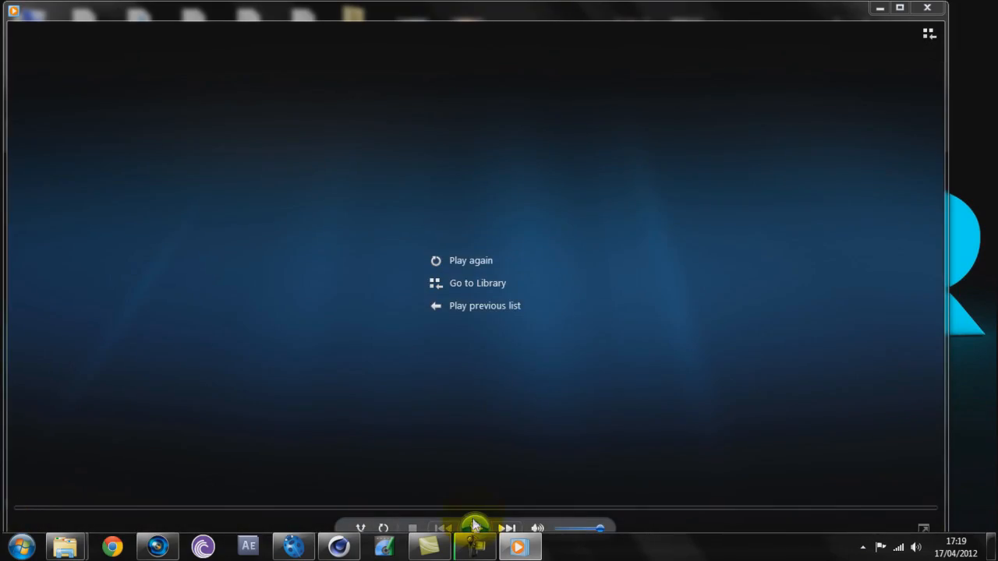
{"action": "left_click", "coordinate": [475, 527]}
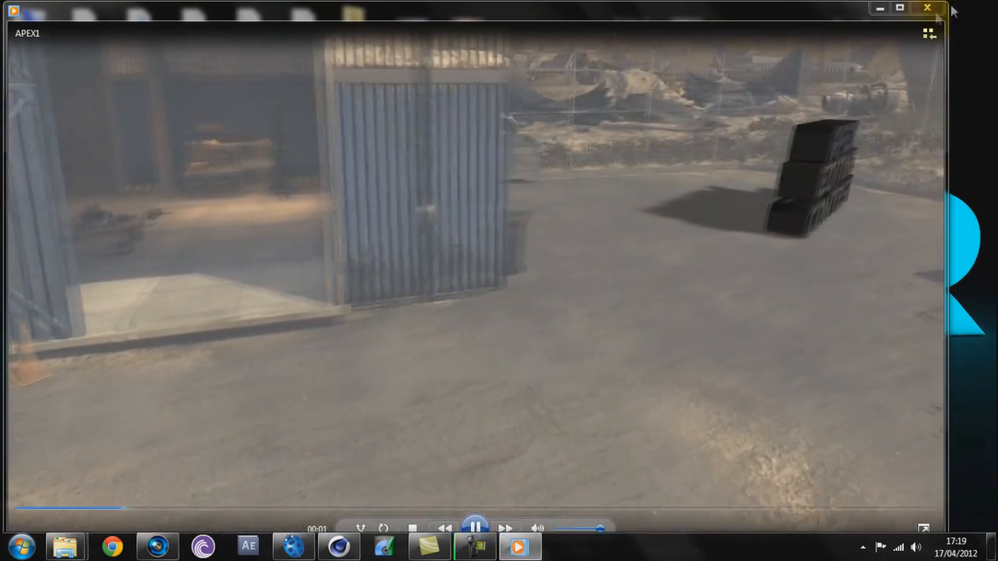
{"action": "left_click", "coordinate": [927, 7]}
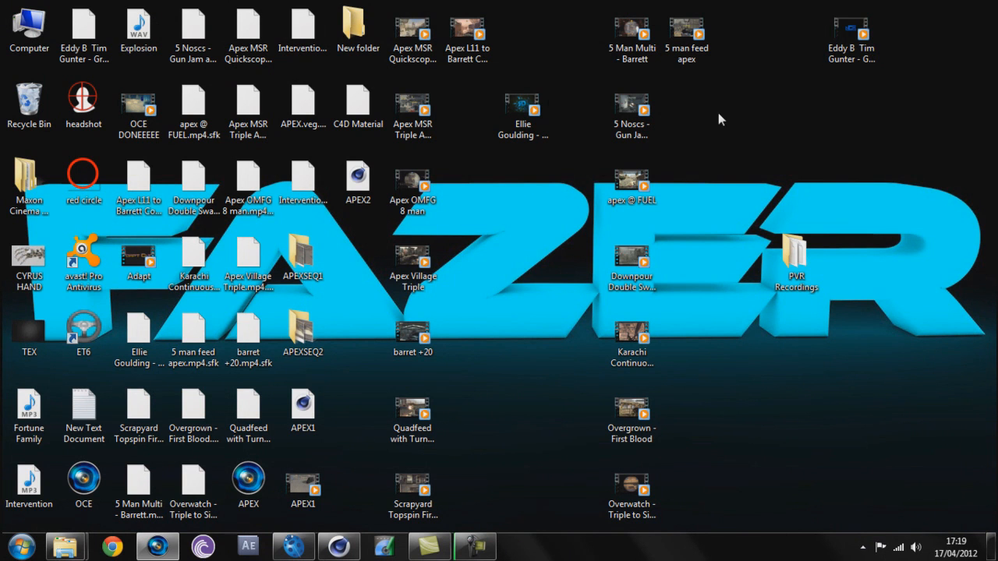
{"action": "left_click", "coordinate": [450, 195]}
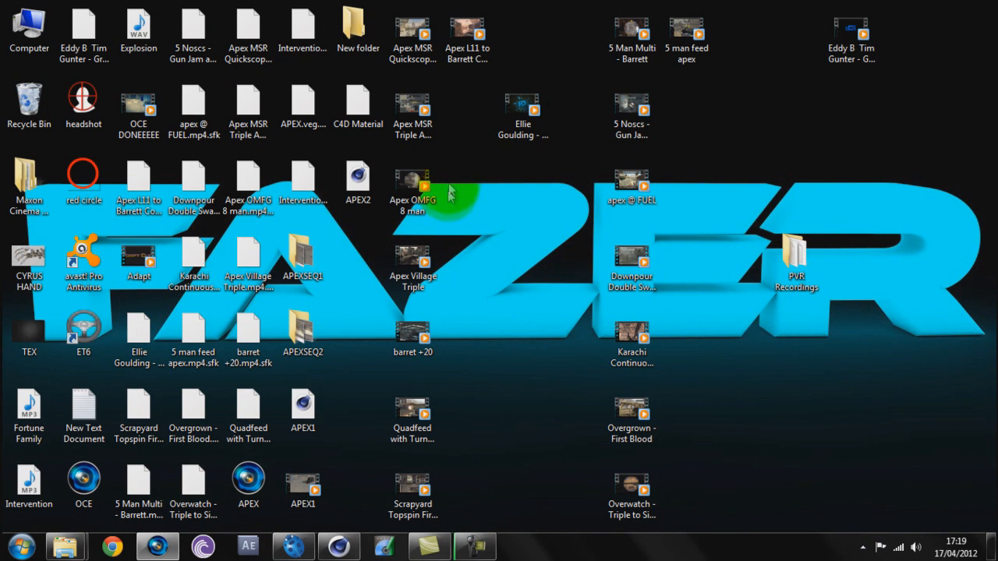
Place the clip 2012_4_17_1_3_24 from the desktop's PVR Recordings folder at the start of the Vegas Pro timeline
{"action": "left_click", "coordinate": [159, 548]}
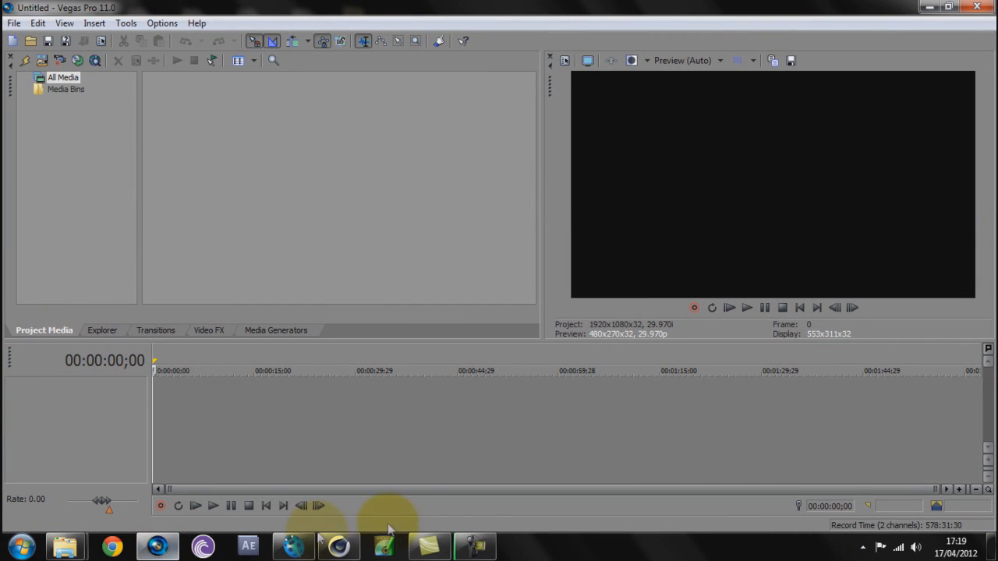
{"action": "left_click", "coordinate": [923, 6]}
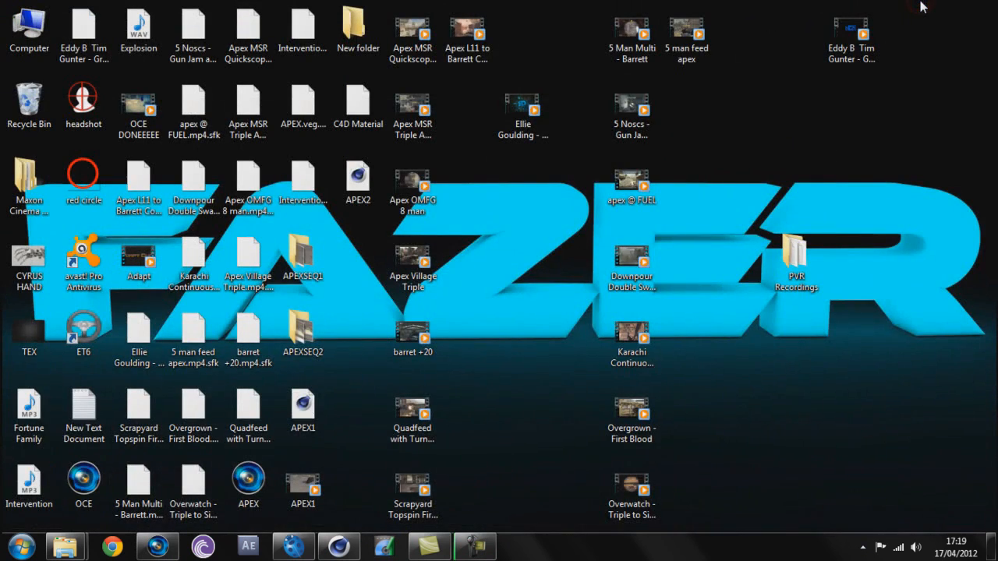
{"action": "double_click", "coordinate": [795, 253]}
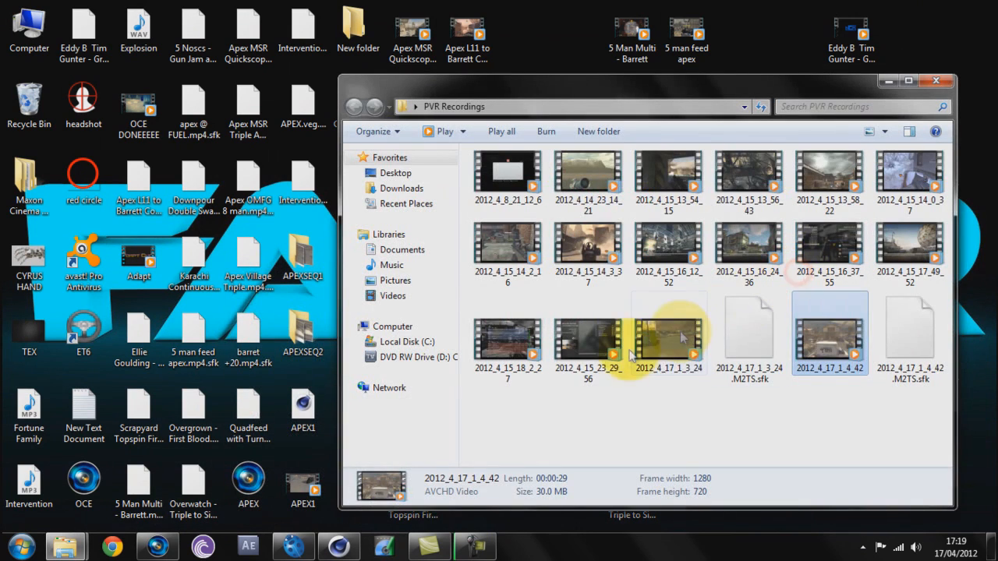
{"action": "left_click_drag", "start_coordinate": [659, 345], "coordinate": [161, 424]}
{"action": "left_click", "coordinate": [216, 101]}
Split the clip at 00:00:31;07, where the camera comes around the crate, and delete the part before the split
{"action": "left_click", "coordinate": [310, 398]}
{"action": "left_click_drag", "start_coordinate": [337, 399], "coordinate": [382, 401]}
{"action": "left_click", "coordinate": [349, 406]}
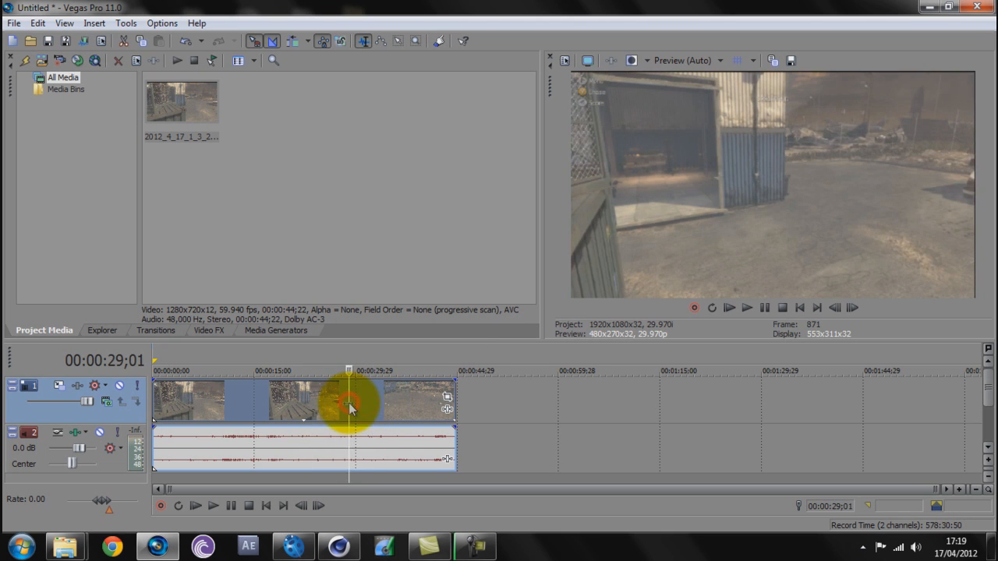
{"action": "key", "text": "Left"}
{"action": "key", "text": "Left"}
{"action": "key", "text": "Left"}
{"action": "key", "text": "Left"}
{"action": "key", "text": "Left"}
{"action": "key", "text": "Left"}
{"action": "key", "text": "Left"}
{"action": "key", "text": "Left"}
{"action": "key", "text": "Left"}
{"action": "key", "text": "Left"}
{"action": "key", "text": "Left"}
{"action": "key", "text": "Left"}
{"action": "key", "text": "Left"}
{"action": "key", "text": "Left"}
{"action": "key", "text": "Left"}
{"action": "key", "text": "Left"}
{"action": "key", "text": "Left"}
{"action": "key", "text": "Left"}
{"action": "key", "text": "Left"}
{"action": "key", "text": "Left"}
{"action": "key", "text": "Left"}
{"action": "key", "text": "Left"}
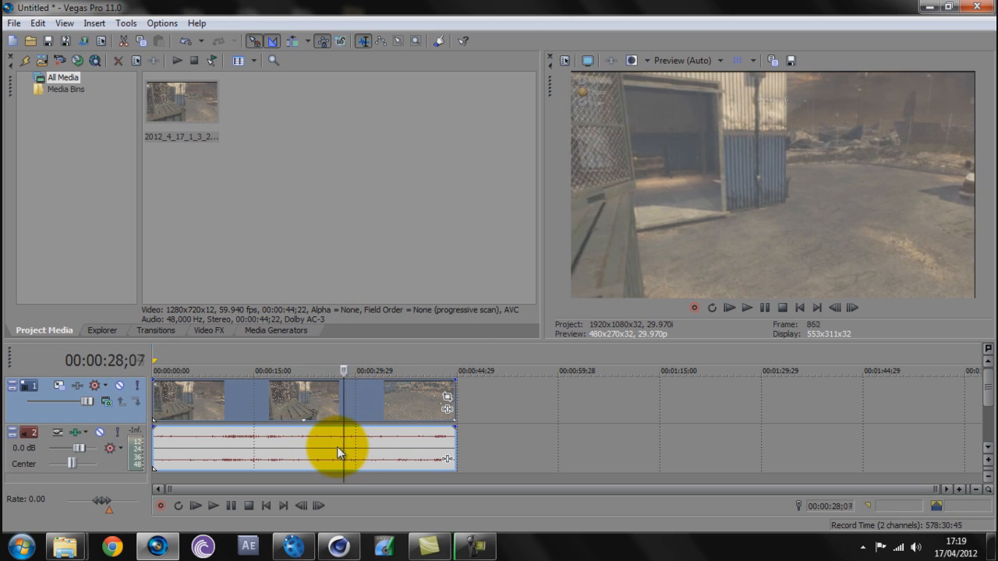
{"action": "key", "text": "Right"}
{"action": "key", "text": "Right"}
{"action": "key", "text": "Right"}
{"action": "key", "text": "Right"}
{"action": "key", "text": "Right"}
{"action": "key", "text": "Right"}
{"action": "key", "text": "Right"}
{"action": "key", "text": "Right"}
{"action": "key", "text": "Right"}
{"action": "key", "text": "Right"}
{"action": "key", "text": "Right"}
{"action": "key", "text": "Right"}
{"action": "key", "text": "Right"}
{"action": "key", "text": "Right"}
{"action": "key", "text": "Right"}
{"action": "key", "text": "Right"}
{"action": "key", "text": "Right"}
{"action": "key", "text": "Right"}
{"action": "key", "text": "Right"}
{"action": "key", "text": "Right"}
{"action": "key", "text": "Right"}
{"action": "key", "text": "Right"}
{"action": "key", "text": "Right"}
{"action": "key", "text": "Right"}
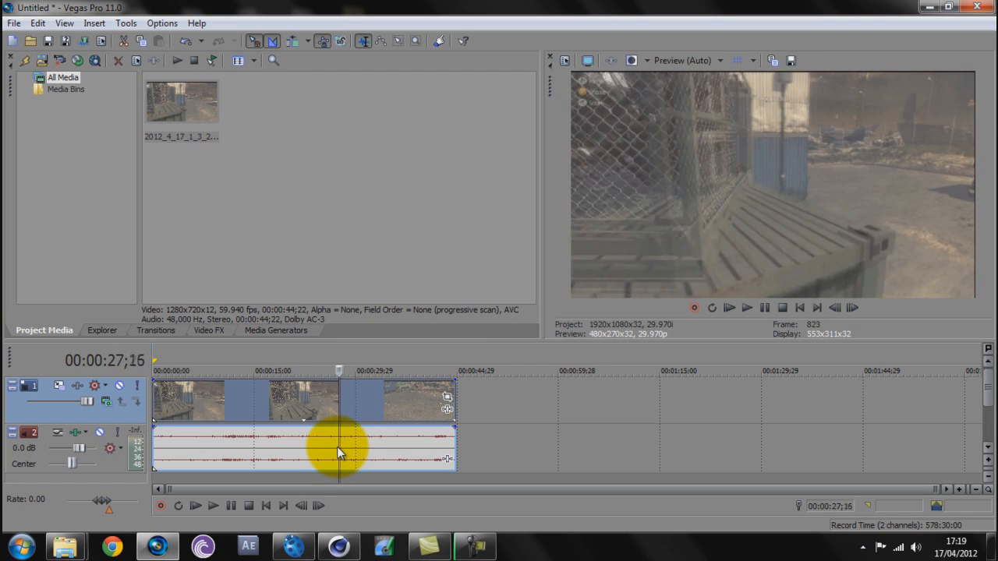
{"action": "key", "text": "Right"}
{"action": "key", "text": "Right"}
{"action": "key", "text": "Right"}
{"action": "key", "text": "Right"}
{"action": "key", "text": "Right"}
{"action": "key", "text": "Right"}
{"action": "key", "text": "Right"}
{"action": "key", "text": "Right"}
{"action": "key", "text": "Right"}
{"action": "key", "text": "Right"}
{"action": "key", "text": "Right"}
{"action": "key", "text": "Right"}
{"action": "key", "text": "Right"}
{"action": "key", "text": "Right"}
{"action": "key", "text": "Right"}
{"action": "key", "text": "Left"}
{"action": "key", "text": "Left"}
{"action": "key", "text": "Left"}
{"action": "key", "text": "Left"}
{"action": "key", "text": "Left"}
{"action": "key", "text": "Left"}
{"action": "key", "text": "Left"}
{"action": "key", "text": "Left"}
{"action": "key", "text": "Left"}
{"action": "key", "text": "Left"}
{"action": "key", "text": "Left"}
{"action": "key", "text": "Left"}
{"action": "key", "text": "Left"}
{"action": "key", "text": "Left"}
{"action": "key", "text": "Left"}
{"action": "key", "text": "Left"}
{"action": "key", "text": "Left"}
{"action": "key", "text": "Left"}
{"action": "key", "text": "Left"}
{"action": "key", "text": "Left"}
{"action": "key", "text": "Left"}
{"action": "key", "text": "Left"}
{"action": "key", "text": "Left"}
{"action": "key", "text": "Left"}
{"action": "key", "text": "Left"}
{"action": "key", "text": "Left"}
{"action": "key", "text": "Left"}
{"action": "key", "text": "Left"}
{"action": "key", "text": "Left"}
{"action": "key", "text": "Left"}
{"action": "key", "text": "Left"}
{"action": "key", "text": "Left"}
{"action": "key", "text": "Left"}
{"action": "key", "text": "Left"}
{"action": "key", "text": "Left"}
{"action": "key", "text": "Right"}
{"action": "key", "text": "Right"}
{"action": "key", "text": "Right"}
{"action": "key", "text": "Right"}
{"action": "key", "text": "Right"}
{"action": "key", "text": "Right"}
{"action": "key", "text": "Right"}
{"action": "key", "text": "Right"}
{"action": "key", "text": "Right"}
{"action": "key", "text": "Right"}
{"action": "key", "text": "Right"}
{"action": "key", "text": "Right"}
{"action": "key", "text": "Right"}
{"action": "key", "text": "Right"}
{"action": "key", "text": "Right"}
{"action": "key", "text": "Right"}
{"action": "key", "text": "Right"}
{"action": "key", "text": "Right"}
{"action": "key", "text": "Right"}
{"action": "key", "text": "Right"}
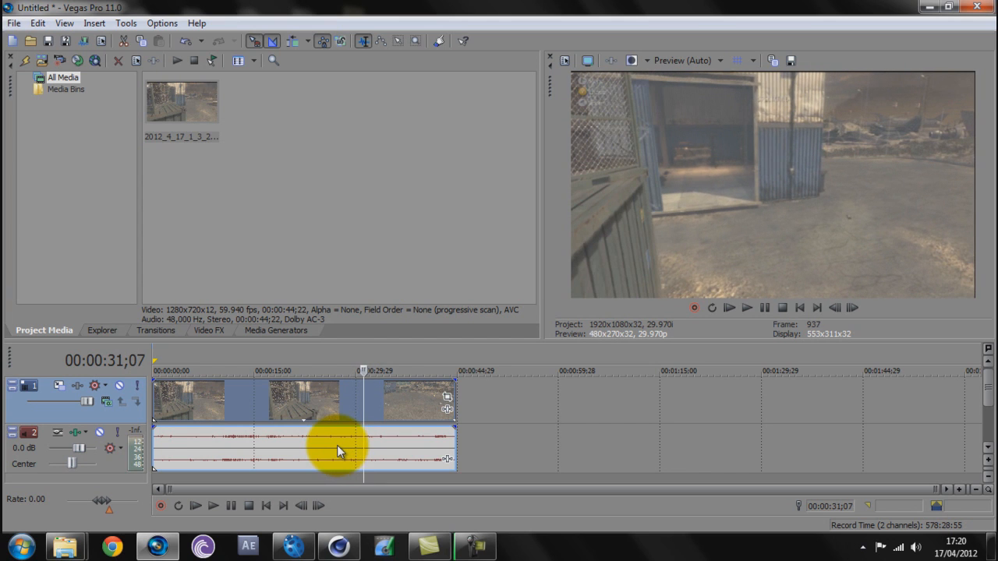
{"action": "key", "text": "s"}
{"action": "left_click", "coordinate": [241, 413]}
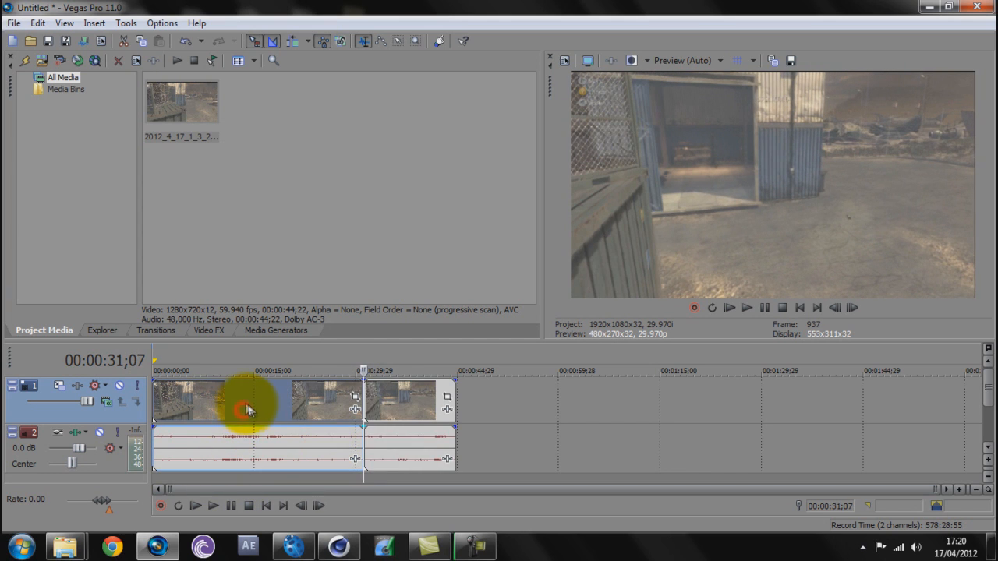
{"action": "key", "text": "Delete"}
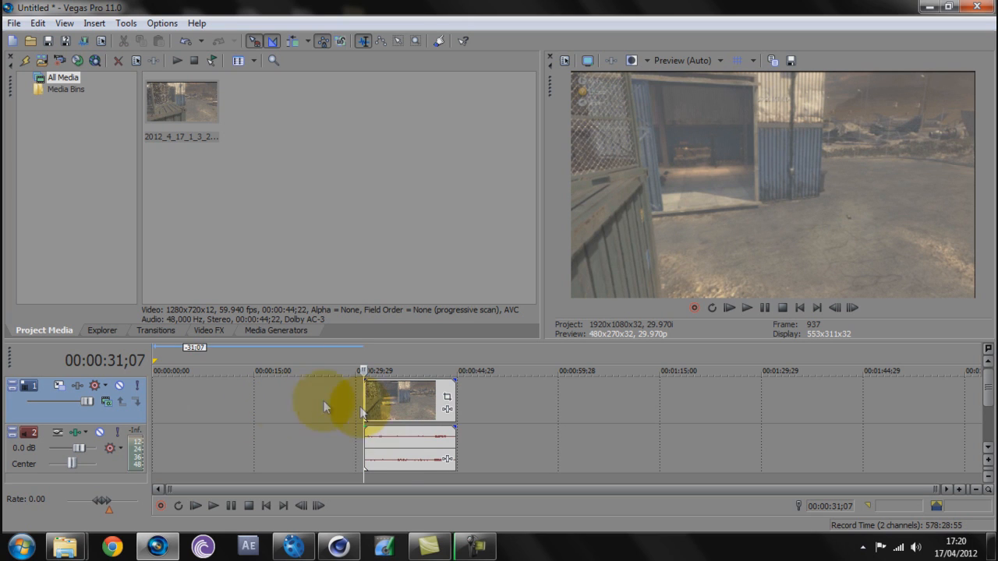
Move the remaining clip to the start of the timeline and mark its full length as the loop region
{"action": "left_click_drag", "start_coordinate": [434, 400], "coordinate": [215, 402]}
{"action": "left_click_drag", "start_coordinate": [367, 406], "coordinate": [245, 367]}
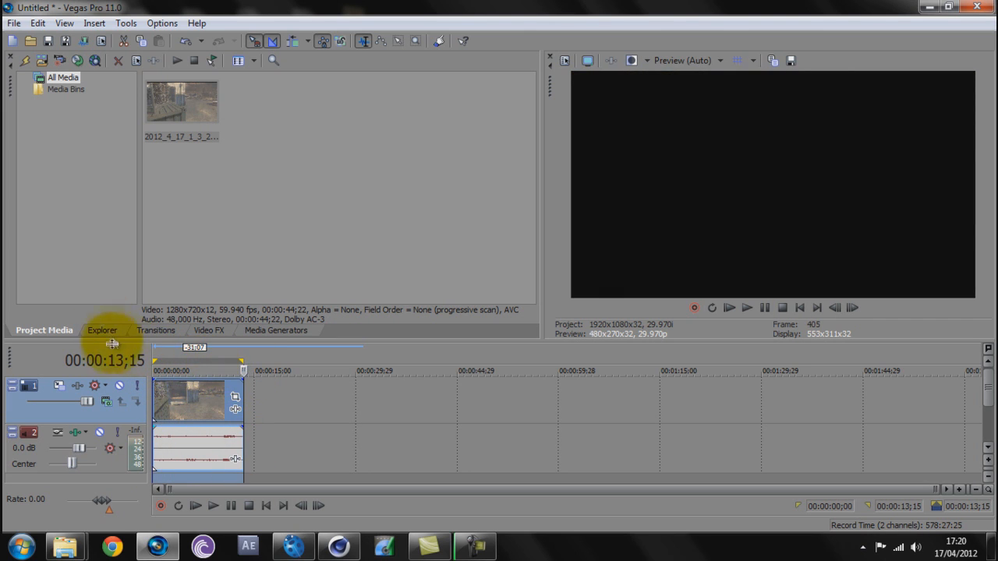
Choose the PNG image sequence format for rendering the loop region, and leave the render settings without rendering
{"action": "left_click", "coordinate": [84, 40]}
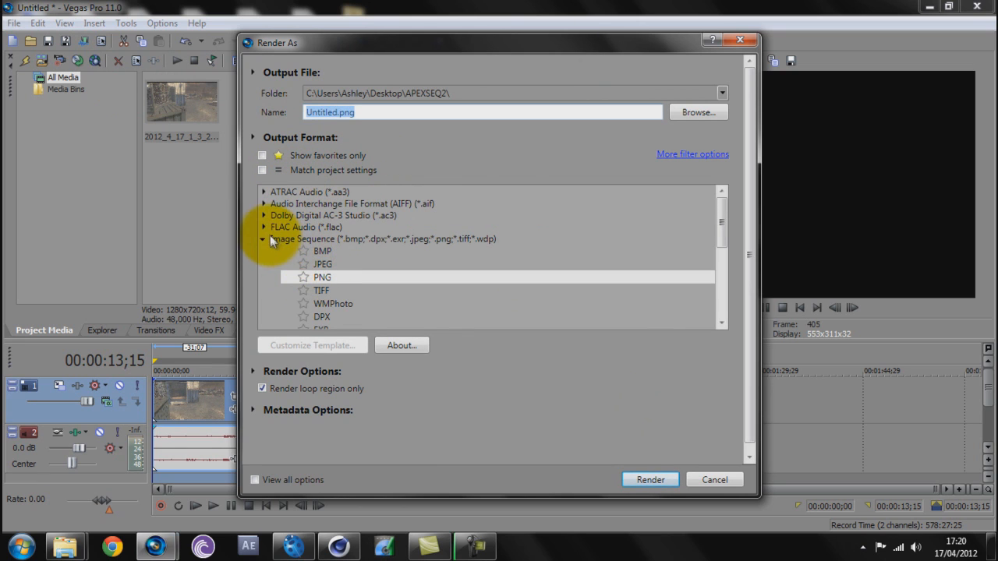
{"action": "left_click", "coordinate": [264, 239]}
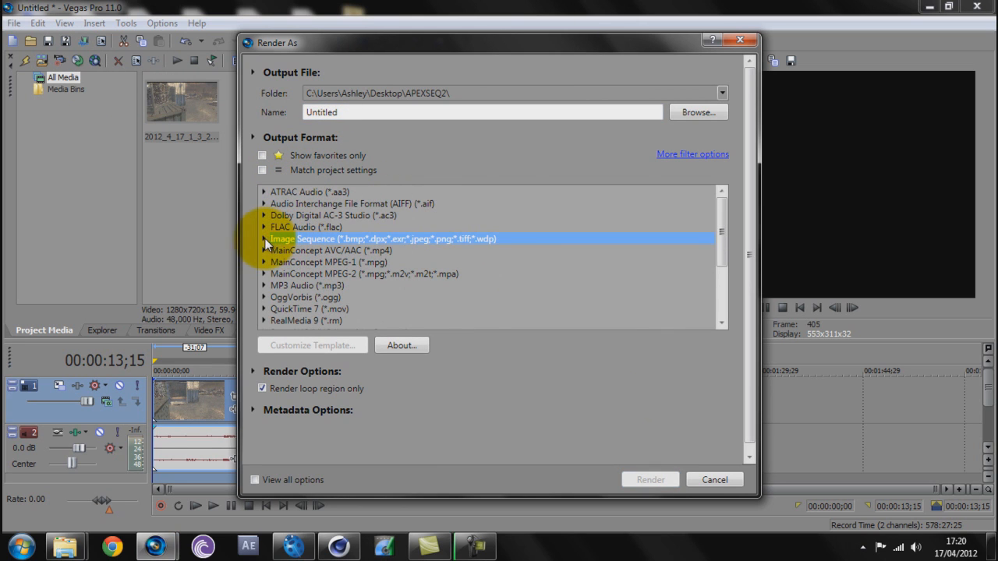
{"action": "left_click", "coordinate": [263, 237]}
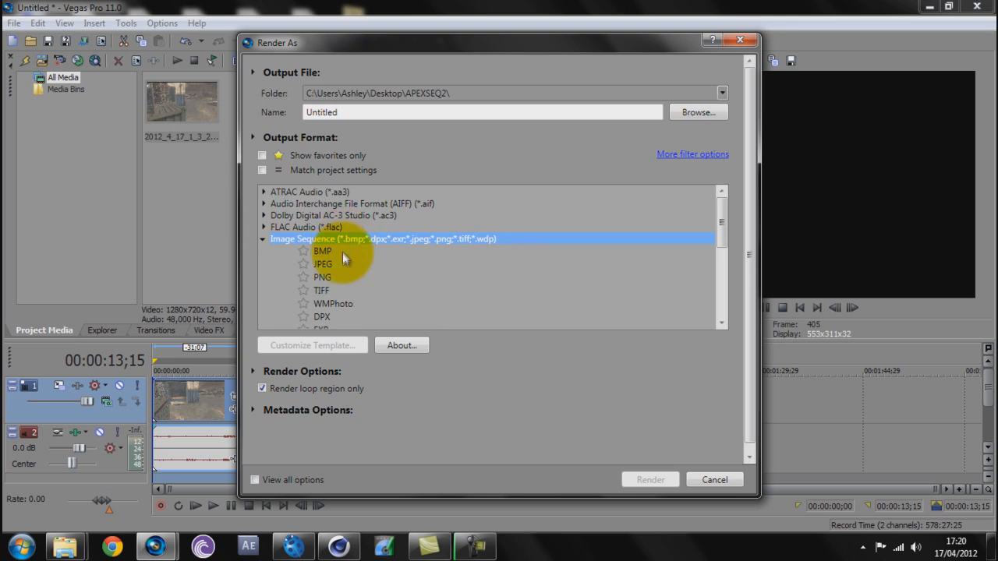
{"action": "scroll", "coordinate": [340, 279], "scroll_direction": "down", "scroll_amount": 1}
{"action": "scroll", "coordinate": [323, 268], "scroll_direction": "up", "scroll_amount": 1}
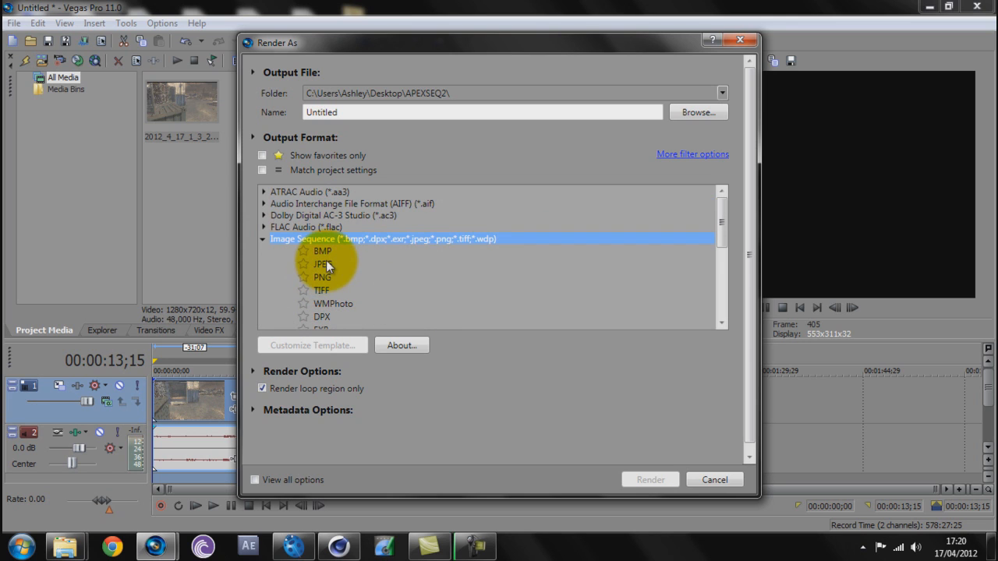
{"action": "left_click", "coordinate": [324, 263]}
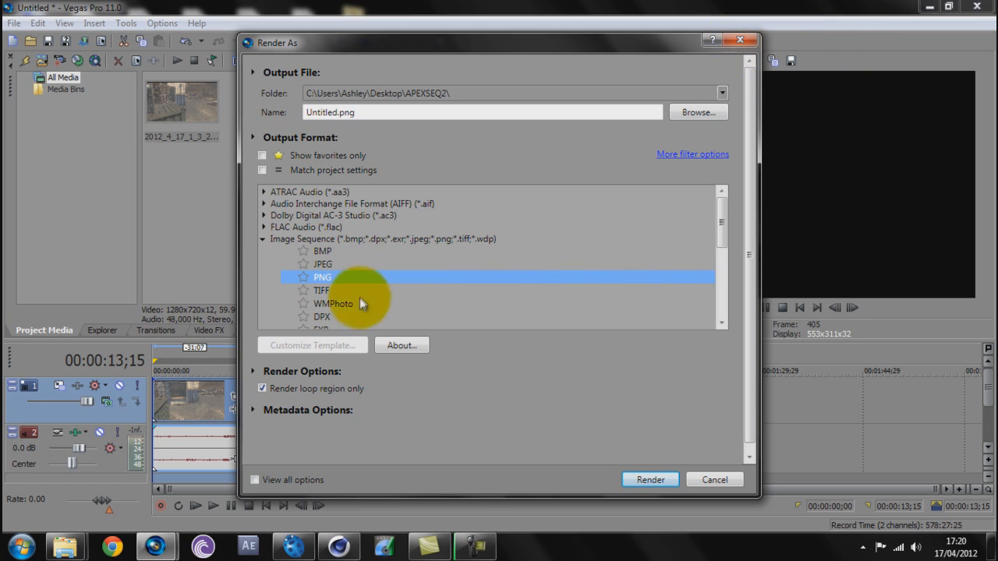
{"action": "left_click", "coordinate": [278, 93]}
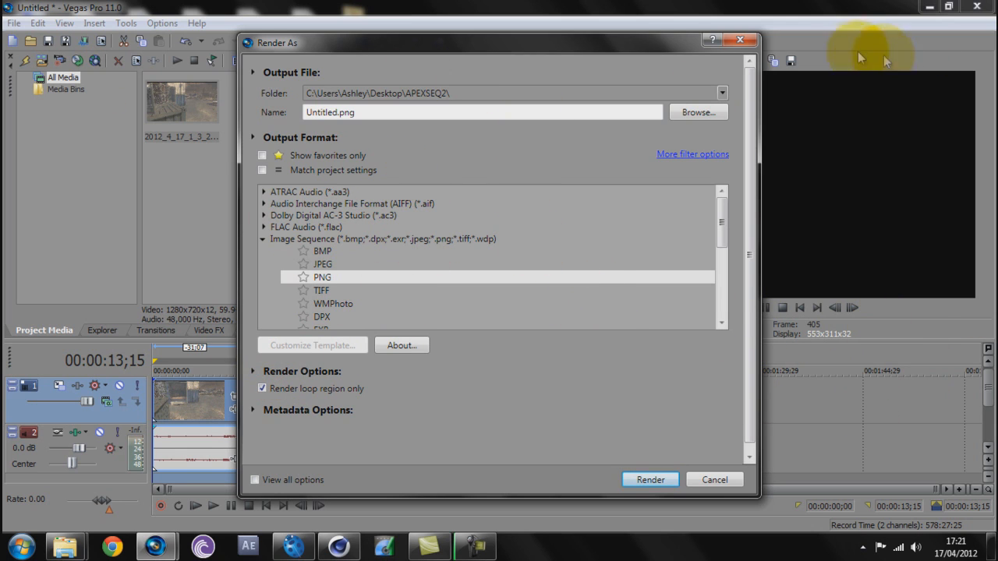
{"action": "left_click", "coordinate": [737, 40]}
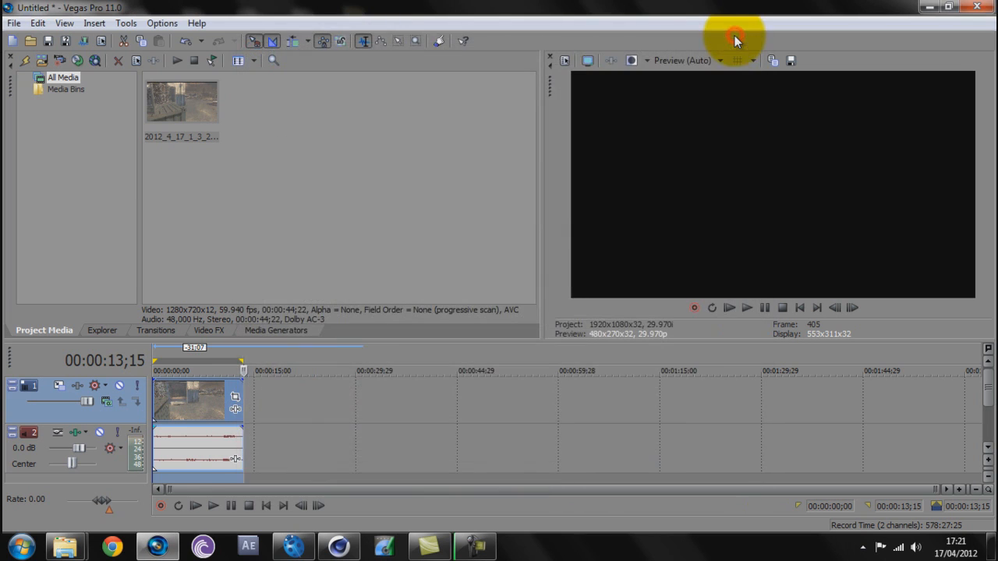
At 00:00:03;20, lower the top edge of the clip's Pan/Crop frame to a height of about 599
{"action": "left_click", "coordinate": [196, 393]}
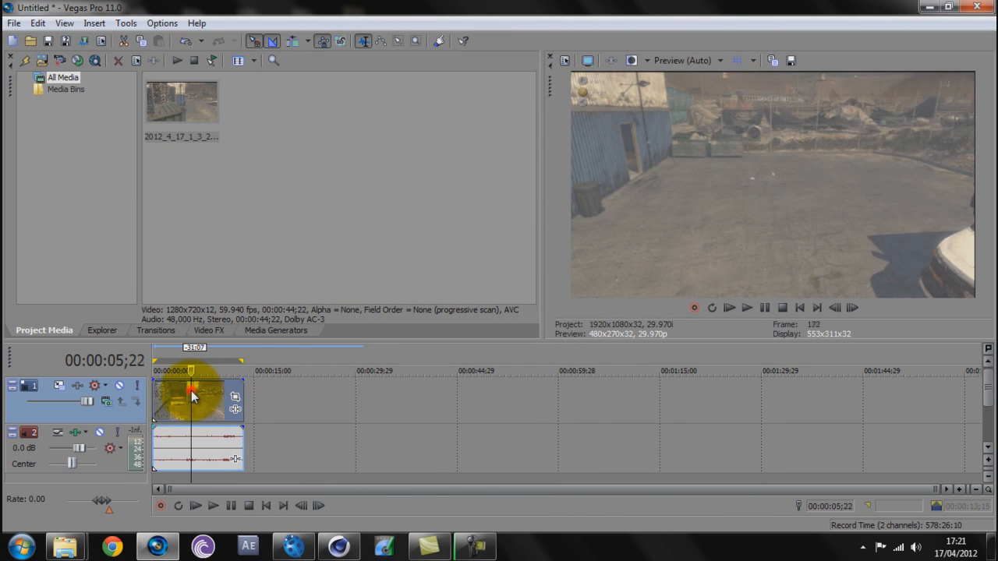
{"action": "left_click", "coordinate": [185, 395]}
{"action": "left_click", "coordinate": [164, 396]}
{"action": "left_click", "coordinate": [159, 397]}
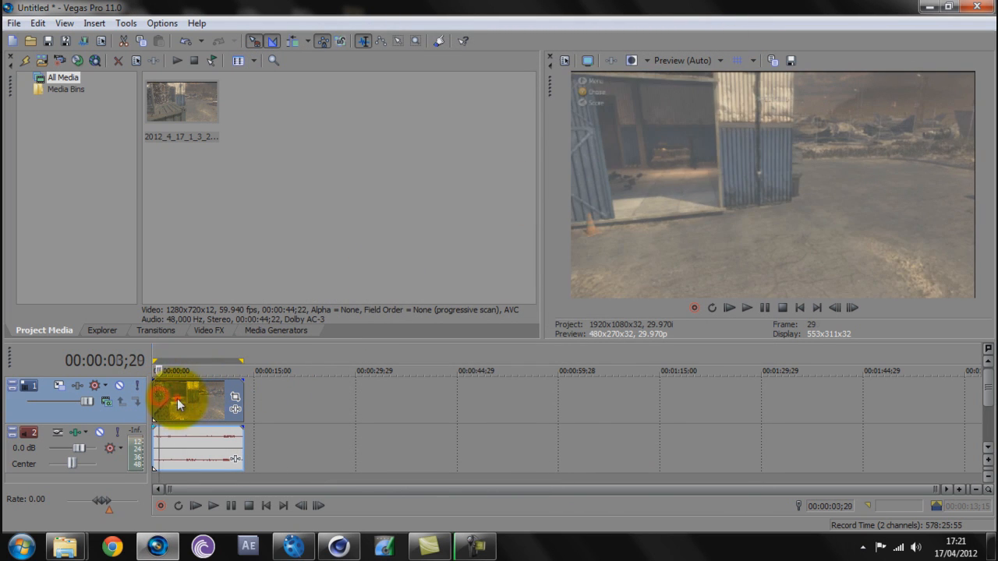
{"action": "left_click", "coordinate": [178, 404]}
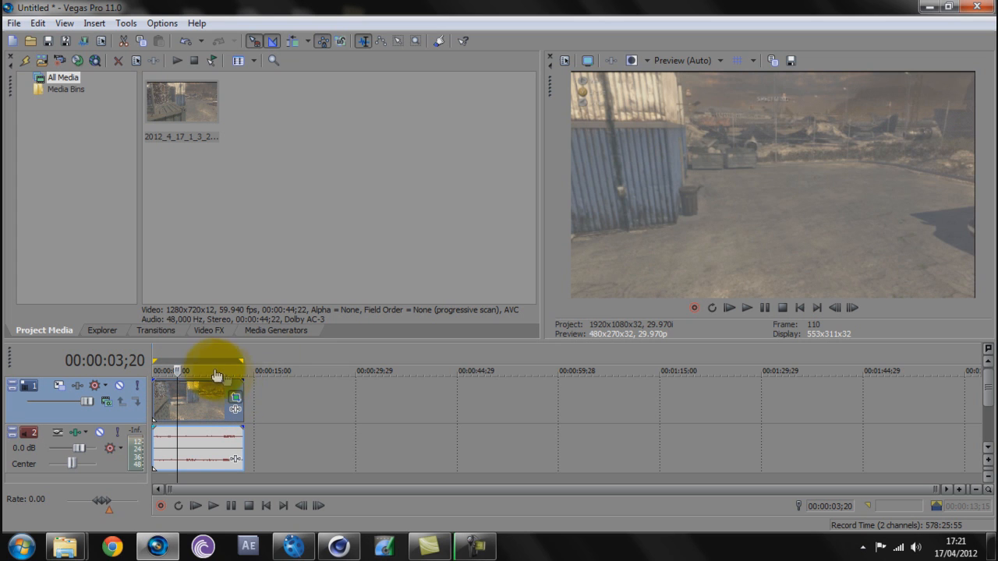
{"action": "left_click", "coordinate": [236, 398]}
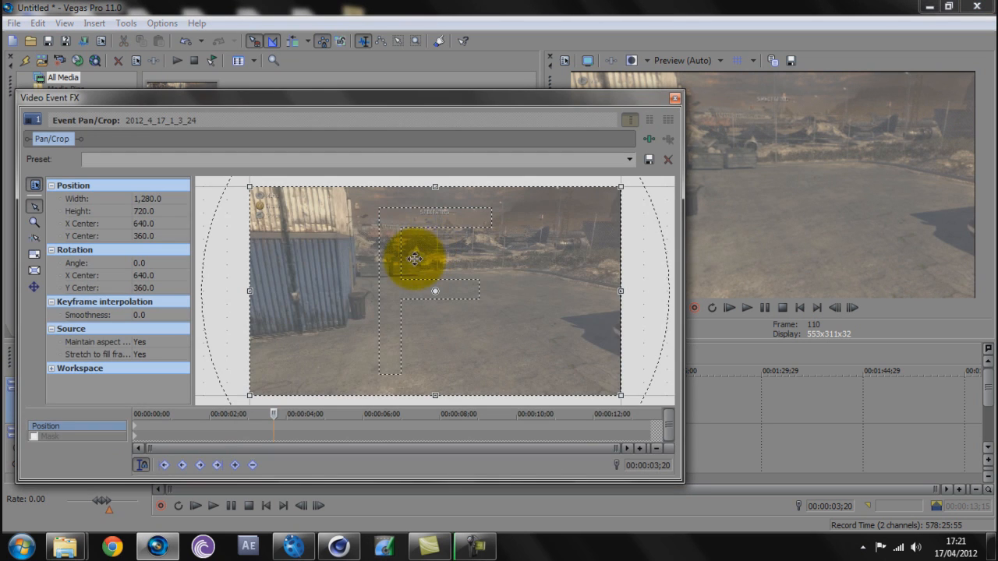
{"action": "left_click_drag", "start_coordinate": [269, 202], "coordinate": [264, 203]}
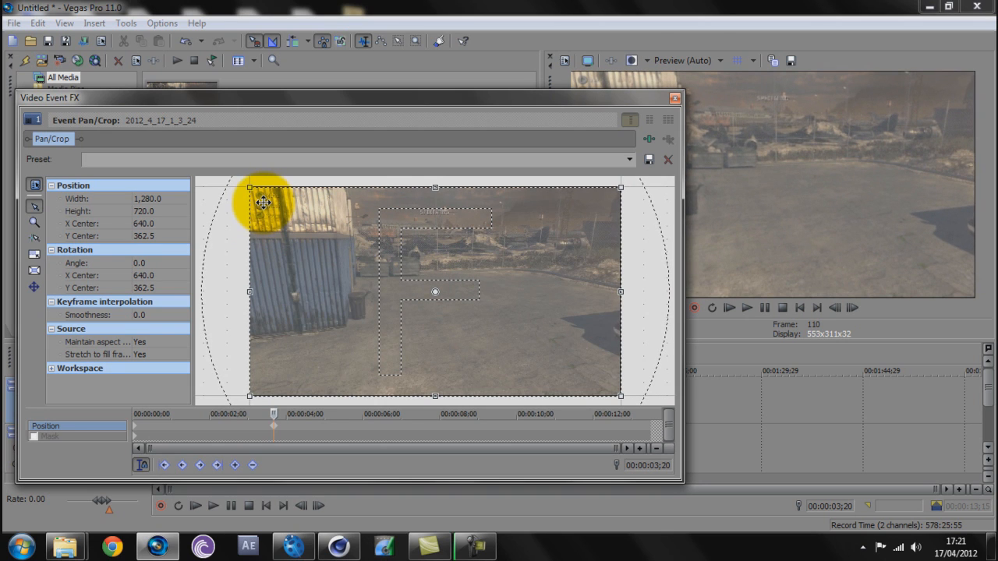
{"action": "left_click_drag", "start_coordinate": [436, 189], "coordinate": [428, 222]}
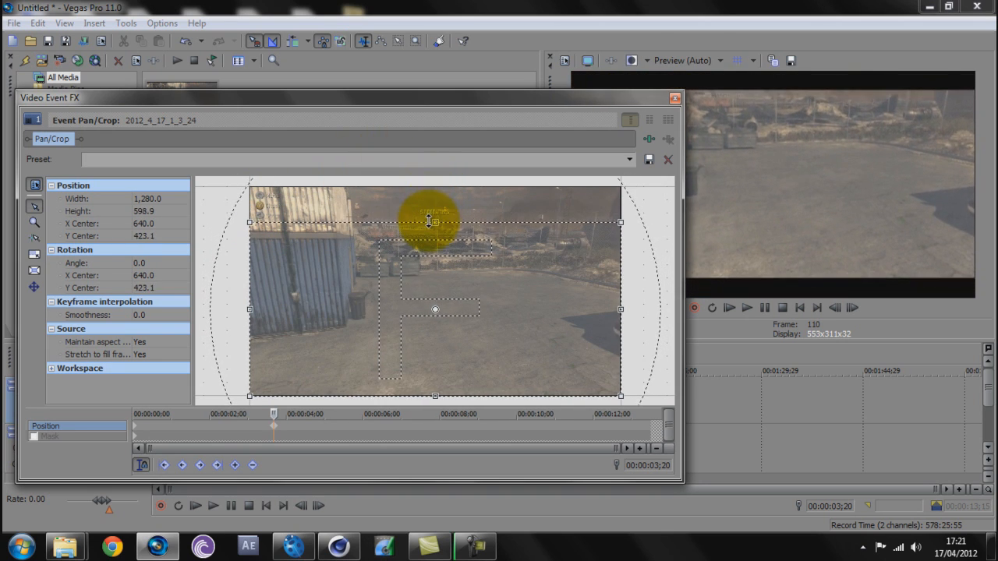
Turn off Maintain aspect ratio for the crop and trim its lower and right edges to about 1,275 by 596
{"action": "left_click", "coordinate": [138, 344]}
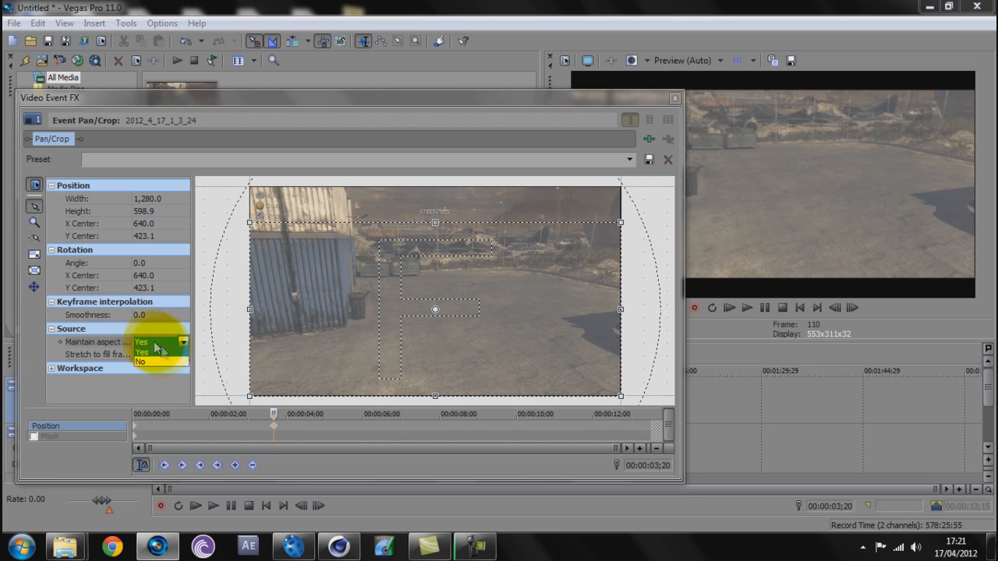
{"action": "left_click", "coordinate": [152, 361]}
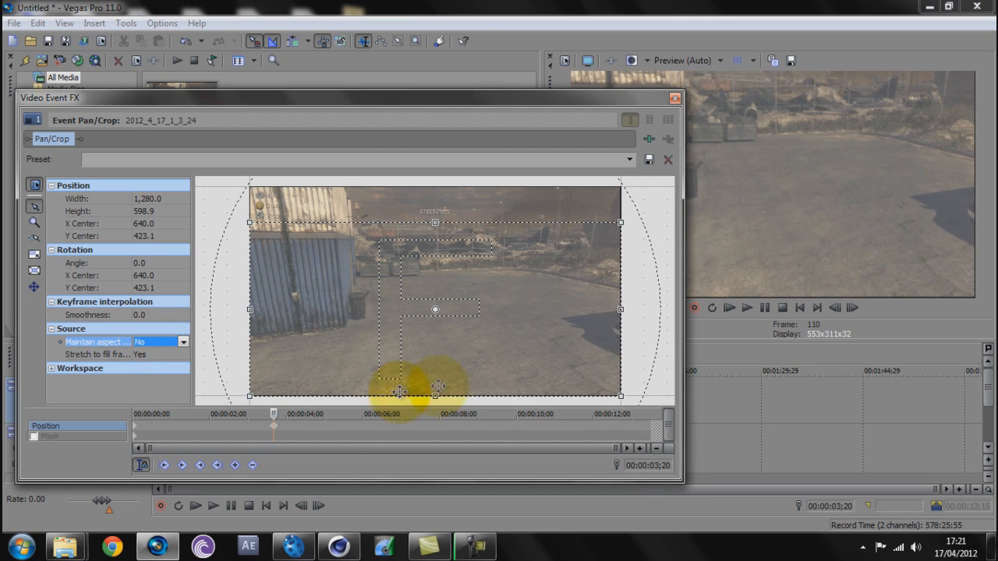
{"action": "left_click_drag", "start_coordinate": [433, 398], "coordinate": [435, 395]}
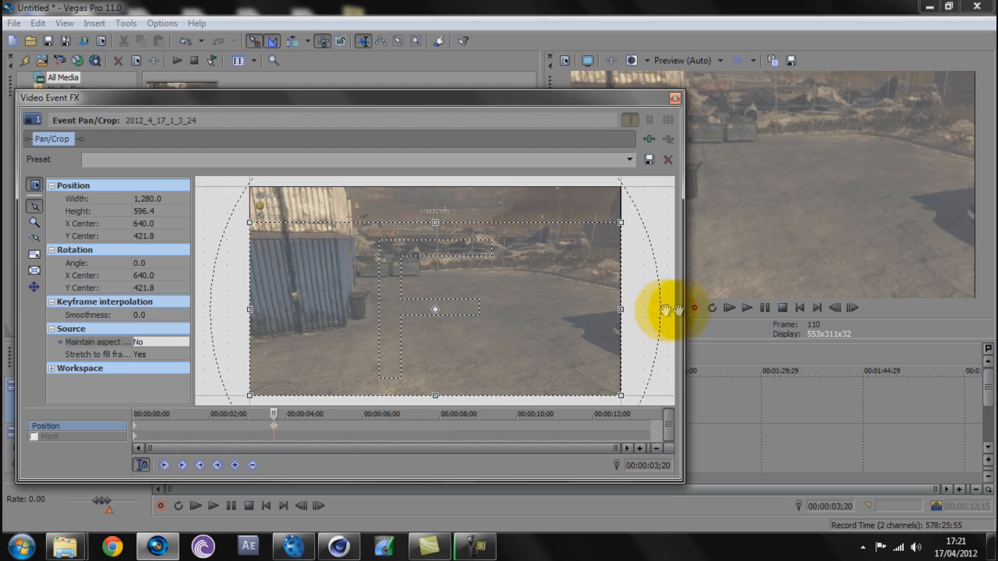
{"action": "left_click_drag", "start_coordinate": [619, 311], "coordinate": [618, 311]}
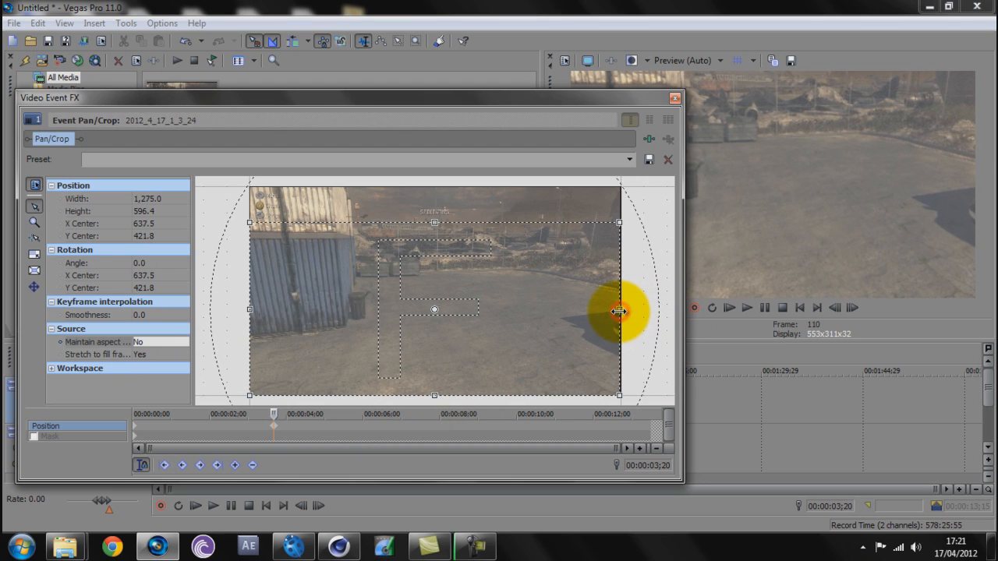
{"action": "left_click", "coordinate": [671, 96]}
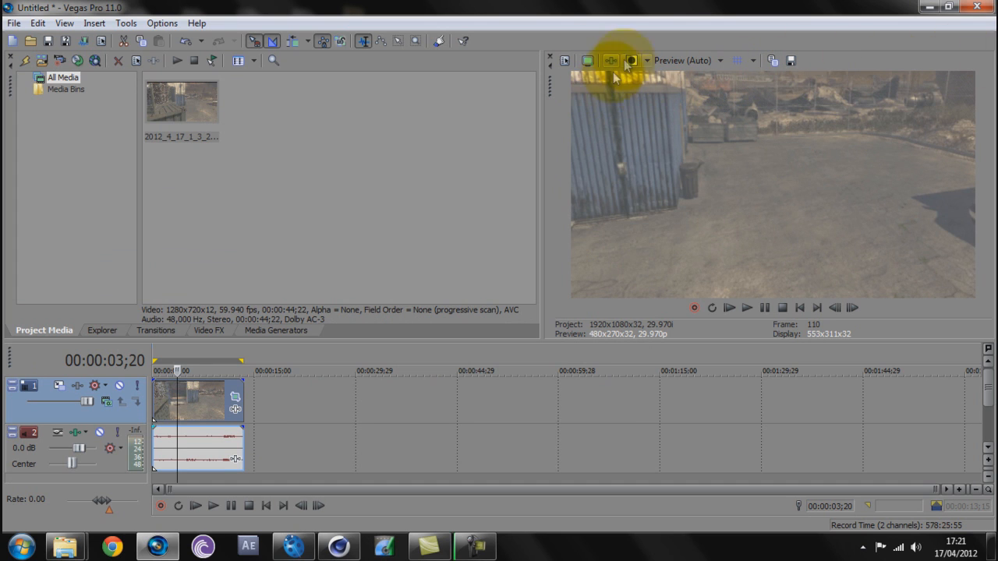
Check the clip's Pan/Crop framing near the start of the clip, and close the crop settings
{"action": "left_click", "coordinate": [233, 398]}
{"action": "left_click_drag", "start_coordinate": [272, 415], "coordinate": [164, 414]}
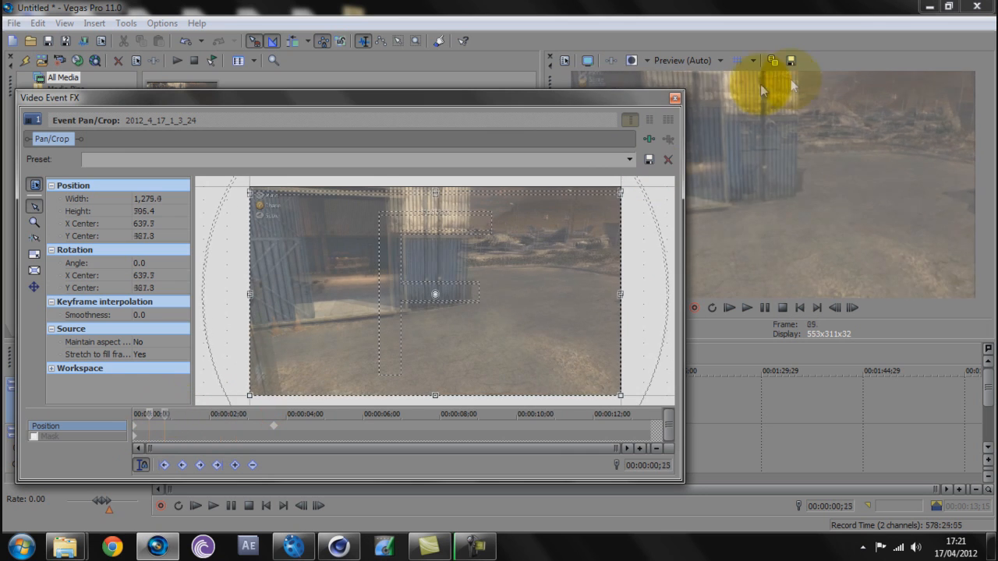
{"action": "left_click", "coordinate": [675, 98]}
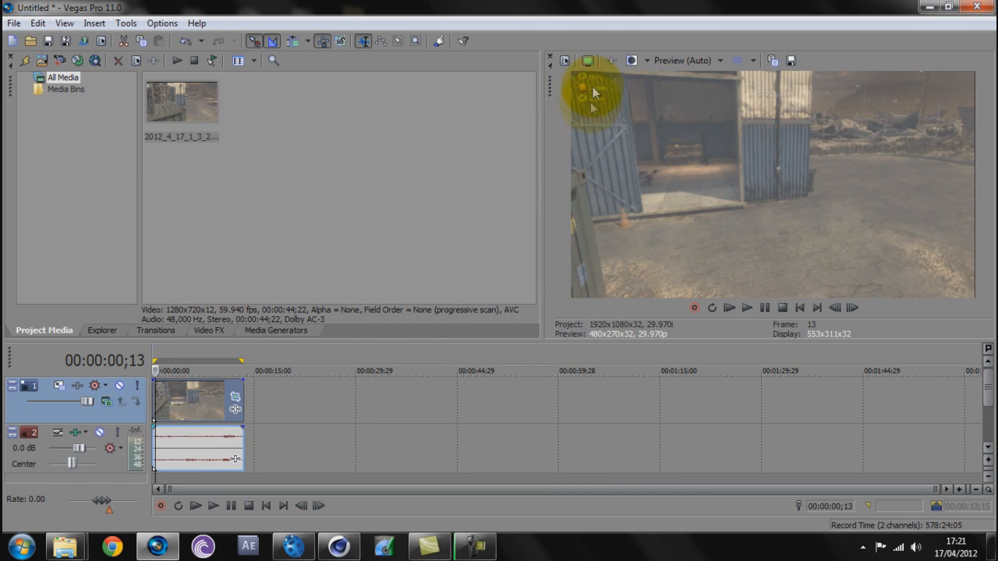
Set the video preview quality to Good (Full)
{"action": "left_click", "coordinate": [693, 61]}
{"action": "mouse_move", "coordinate": [699, 110]}
{"action": "left_click", "coordinate": [767, 121]}
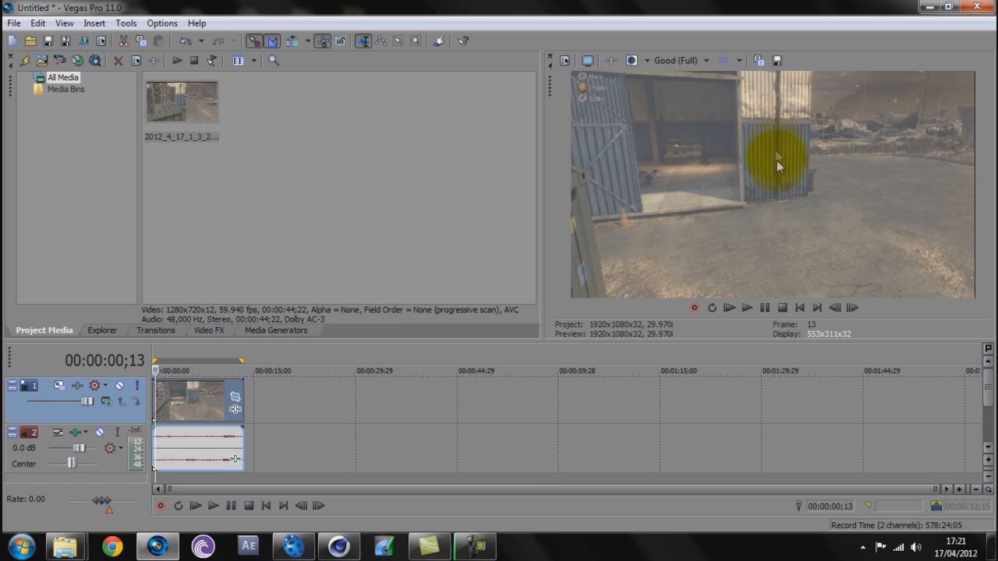
Close the Vegas Pro project without saving and minimize the PVR Recordings folder window
{"action": "left_click", "coordinate": [979, 9]}
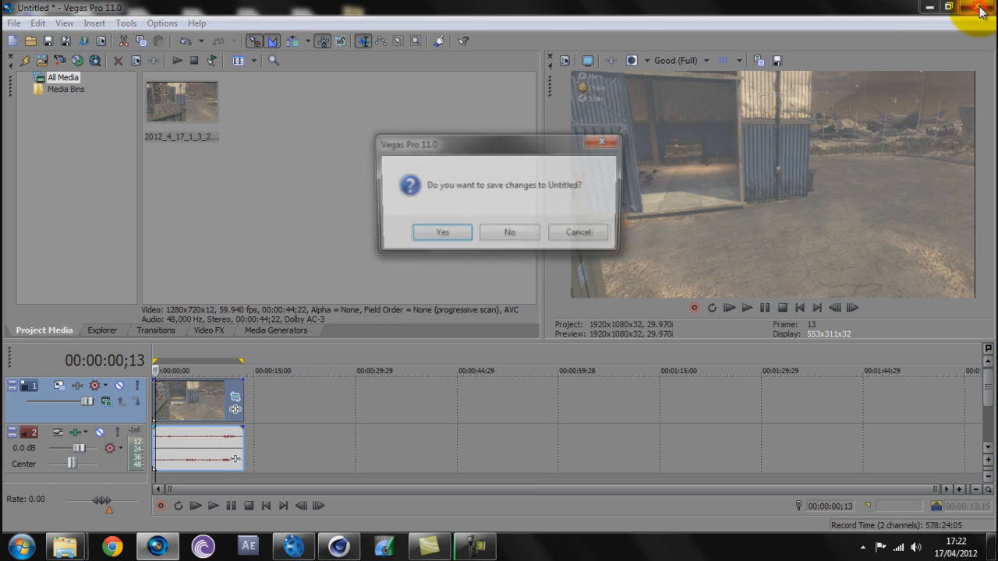
{"action": "left_click", "coordinate": [508, 235]}
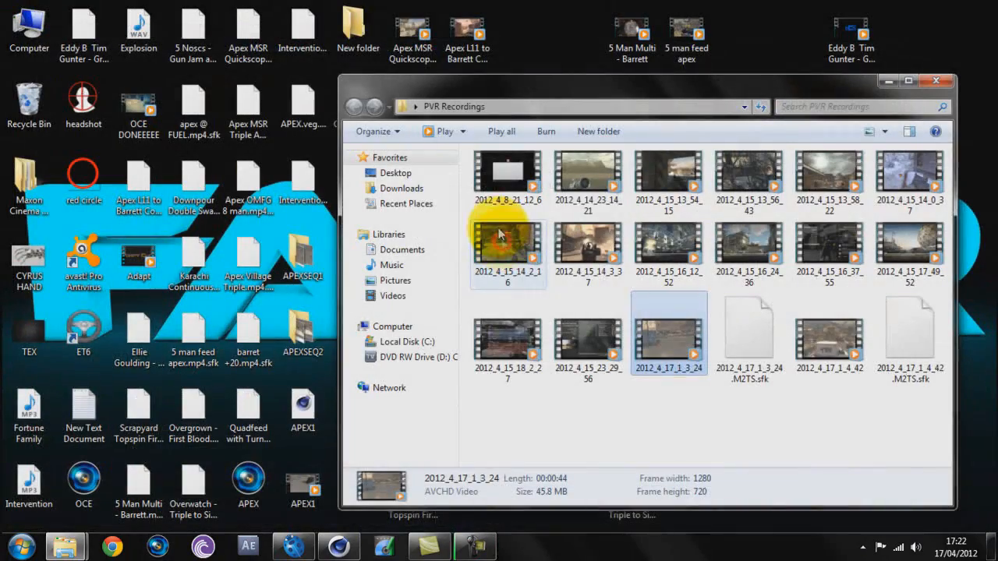
{"action": "left_click", "coordinate": [886, 81]}
Open the APEXSEQ1 folder on the desktop and look through its rendered PNG frames
{"action": "left_click", "coordinate": [306, 266]}
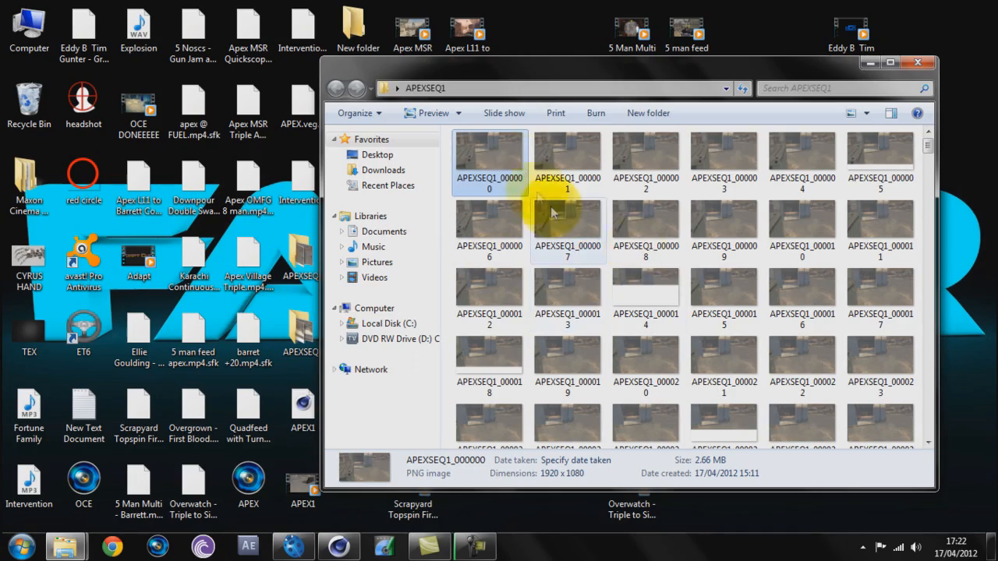
{"action": "left_click", "coordinate": [514, 162]}
{"action": "mouse_move", "coordinate": [926, 145]}
{"action": "left_mouse_down"}
{"action": "mouse_move", "coordinate": [904, 423]}
{"action": "mouse_move", "coordinate": [902, 356]}
{"action": "mouse_move", "coordinate": [875, 258]}
{"action": "mouse_move", "coordinate": [926, 181]}
{"action": "mouse_move", "coordinate": [912, 134]}
{"action": "left_mouse_up"}
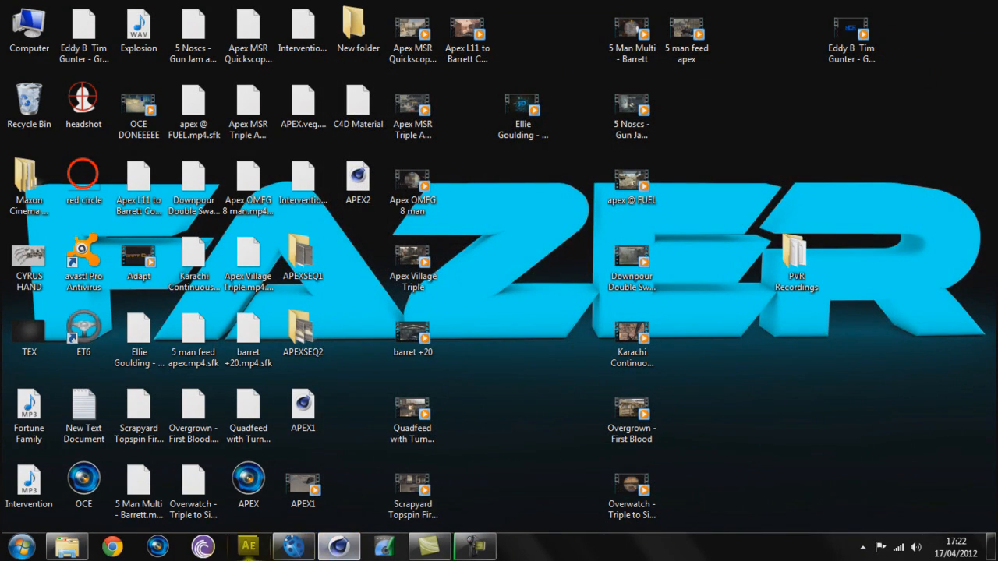
Switch to boujou, start a sequence import and browse to the APEXSEQ1 folder on the desktop
{"action": "left_click", "coordinate": [287, 550]}
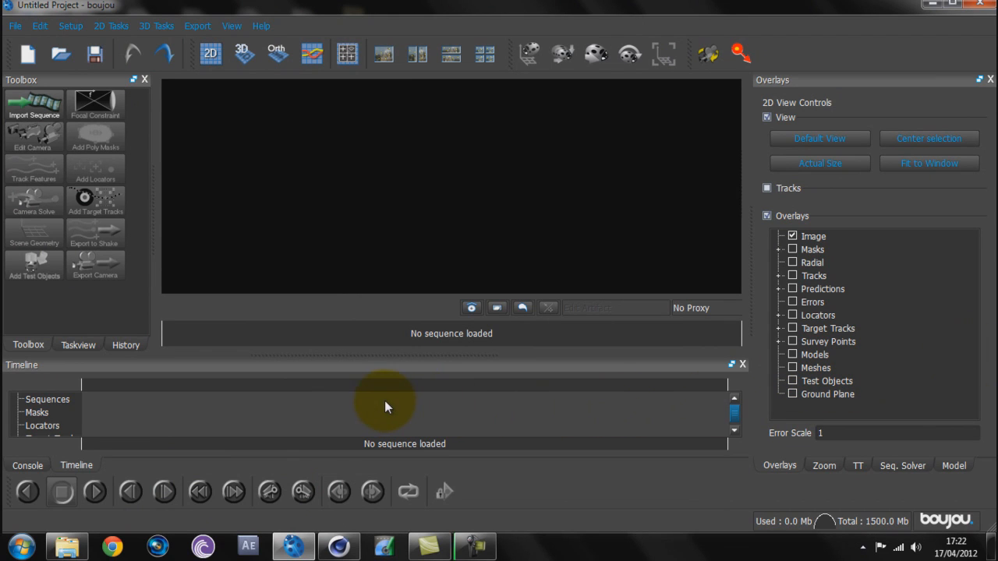
{"action": "left_click", "coordinate": [27, 110]}
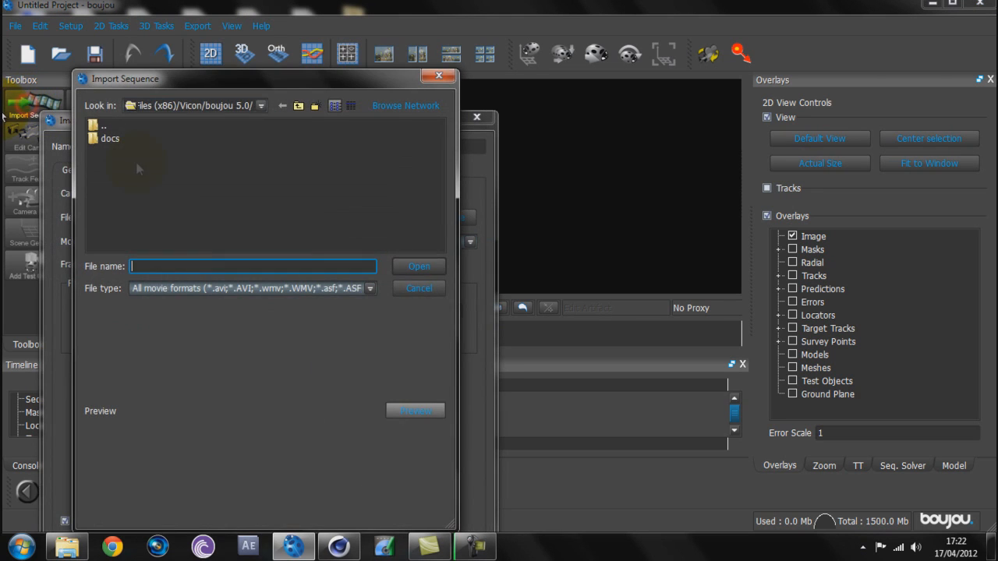
{"action": "left_click", "coordinate": [258, 105]}
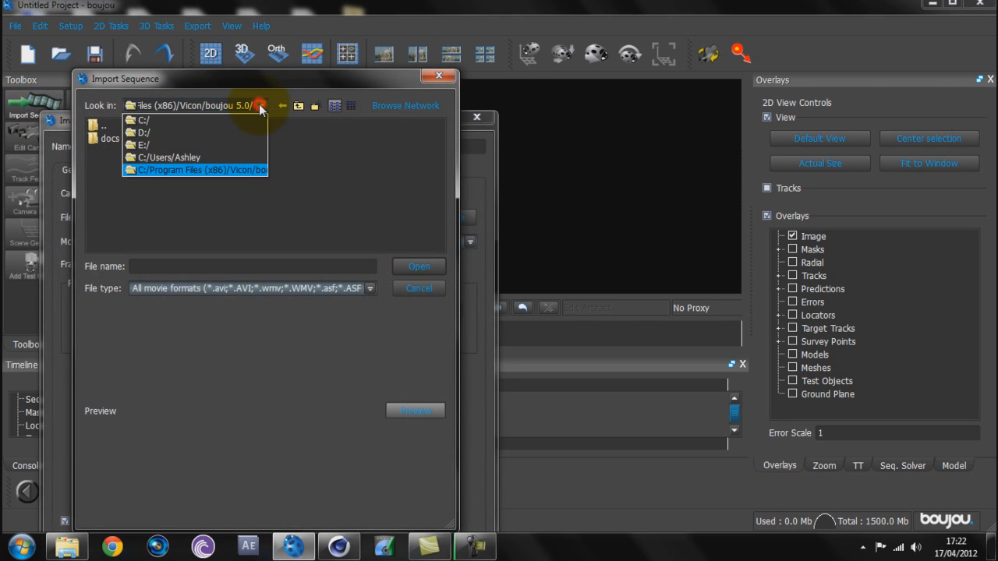
{"action": "left_click", "coordinate": [232, 156]}
{"action": "double_click", "coordinate": [119, 164]}
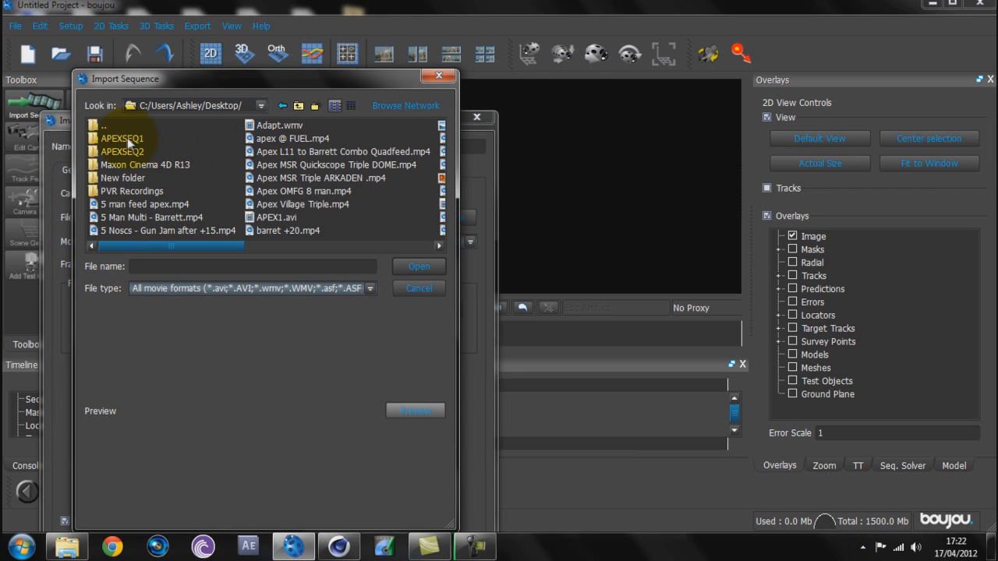
{"action": "double_click", "coordinate": [117, 140]}
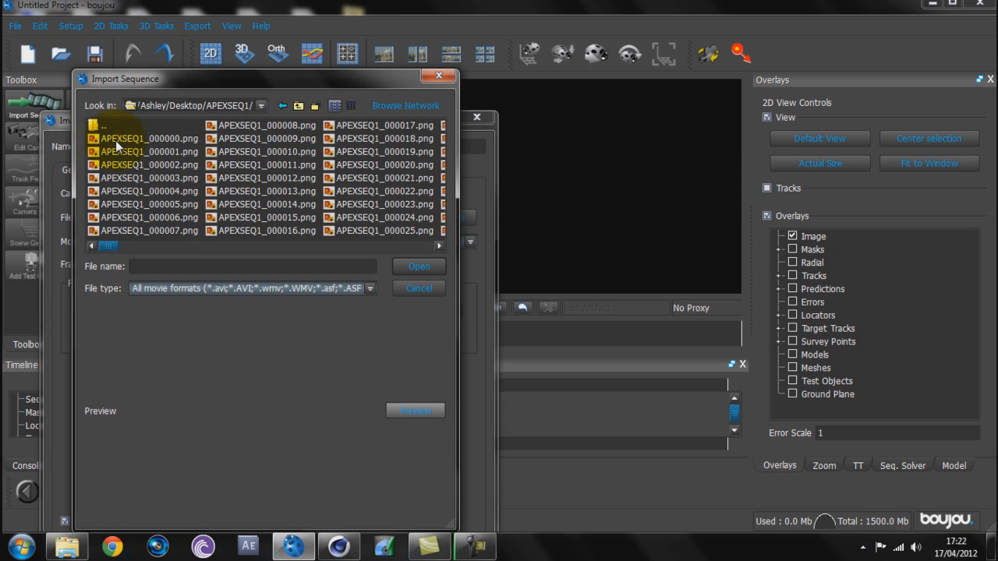
Choose the first frame, APEXSEQ1_000000.png, as the file for the image sequence import
{"action": "left_click", "coordinate": [148, 139]}
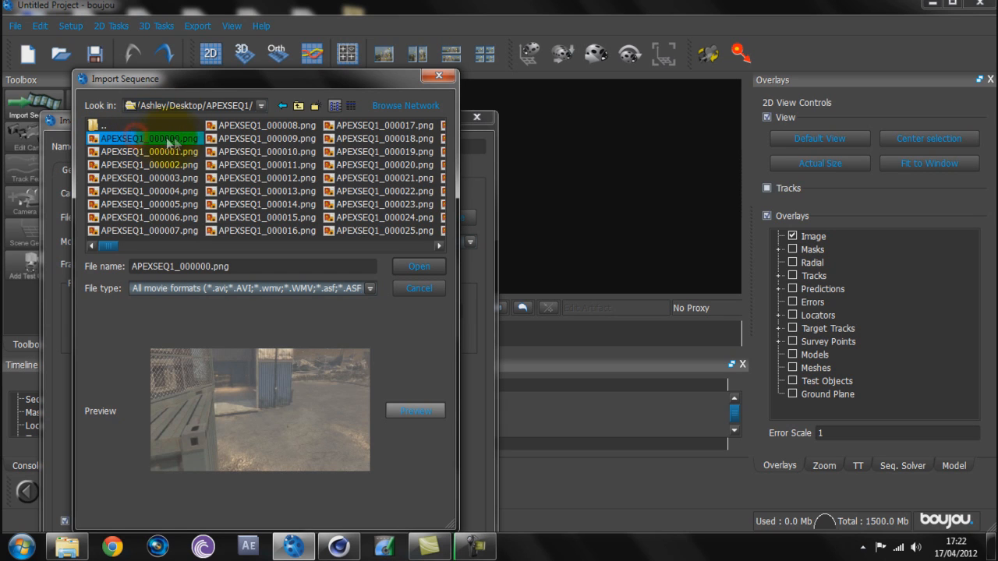
{"action": "left_click", "coordinate": [147, 173]}
{"action": "left_click", "coordinate": [181, 217]}
{"action": "left_click", "coordinate": [147, 138]}
{"action": "left_click", "coordinate": [418, 267]}
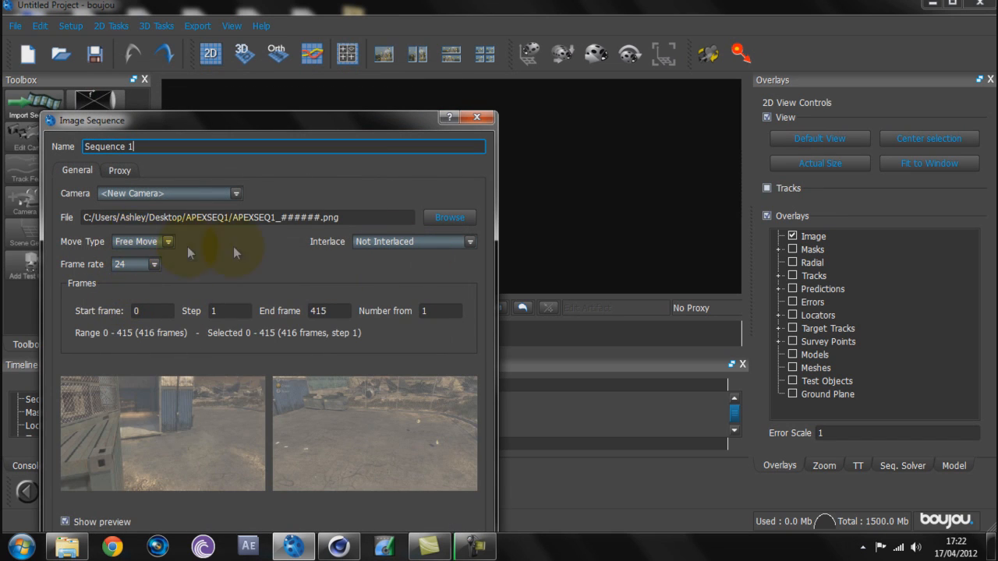
Set the sequence's frame rate to 29.97 and import all its frames without using the alpha channel as a mask
{"action": "left_click", "coordinate": [222, 310]}
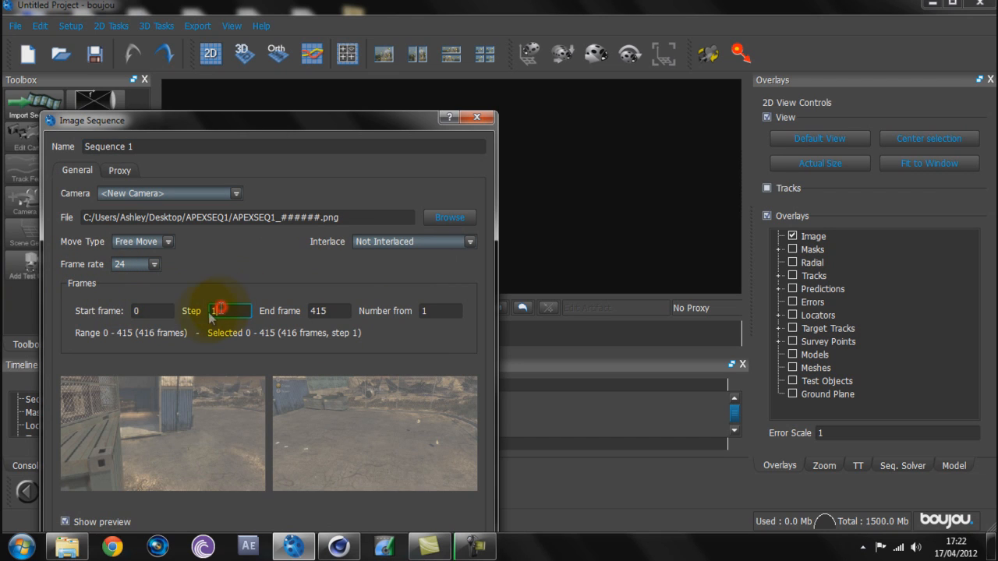
{"action": "left_click", "coordinate": [155, 310]}
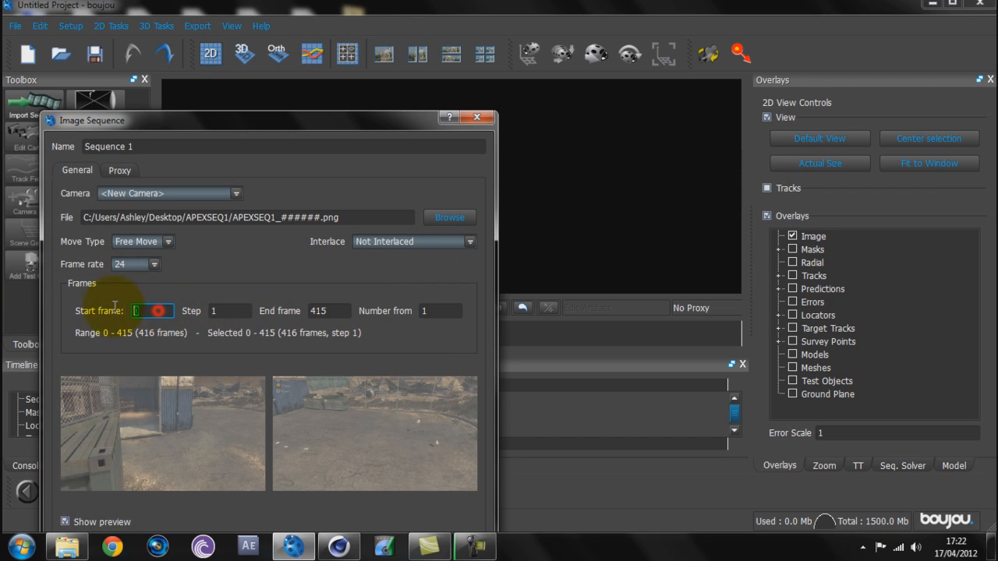
{"action": "left_click", "coordinate": [341, 310]}
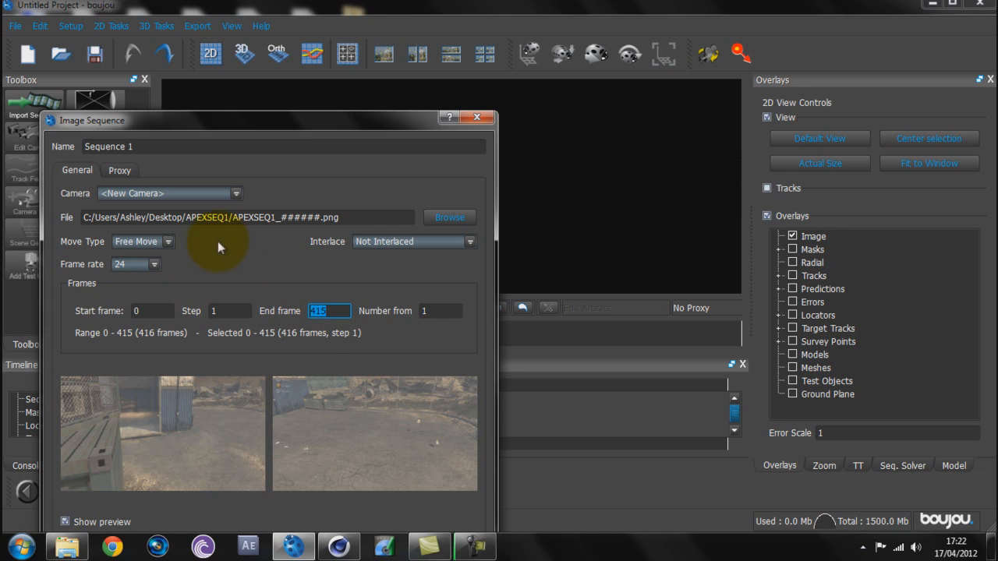
{"action": "left_click", "coordinate": [153, 264]}
{"action": "left_click", "coordinate": [138, 310]}
{"action": "left_click_drag", "start_coordinate": [405, 122], "coordinate": [407, 74]}
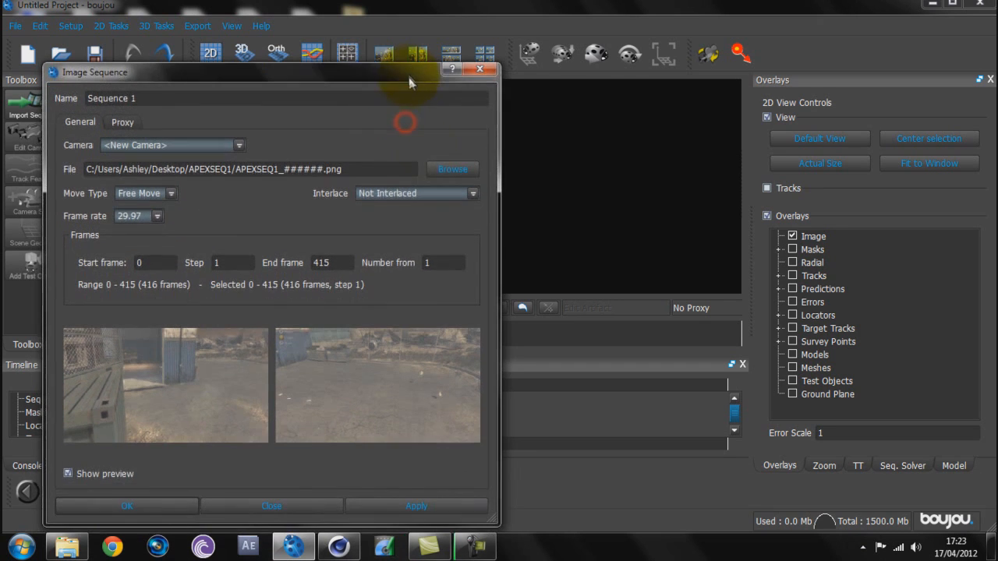
{"action": "left_click", "coordinate": [417, 506]}
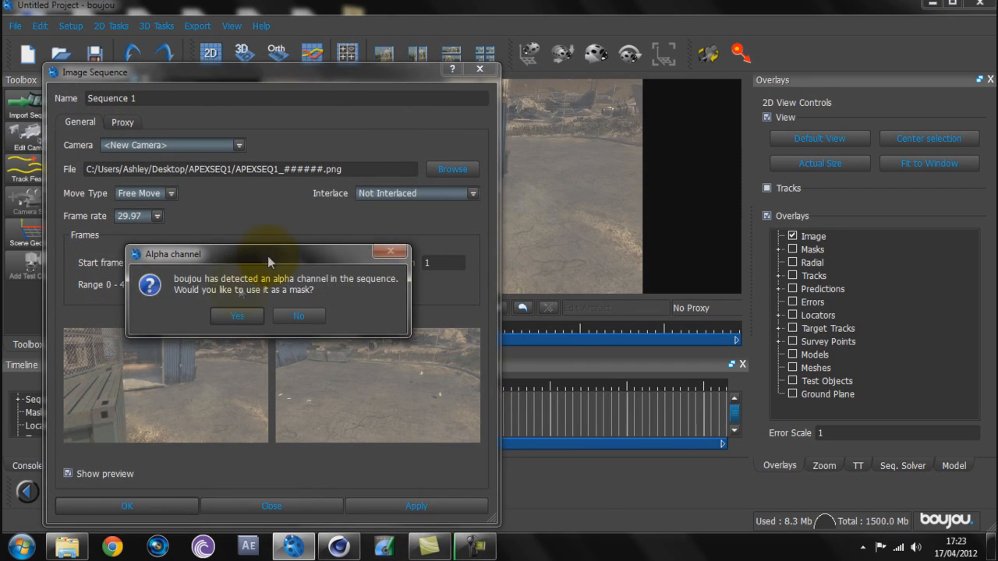
{"action": "left_click", "coordinate": [294, 315]}
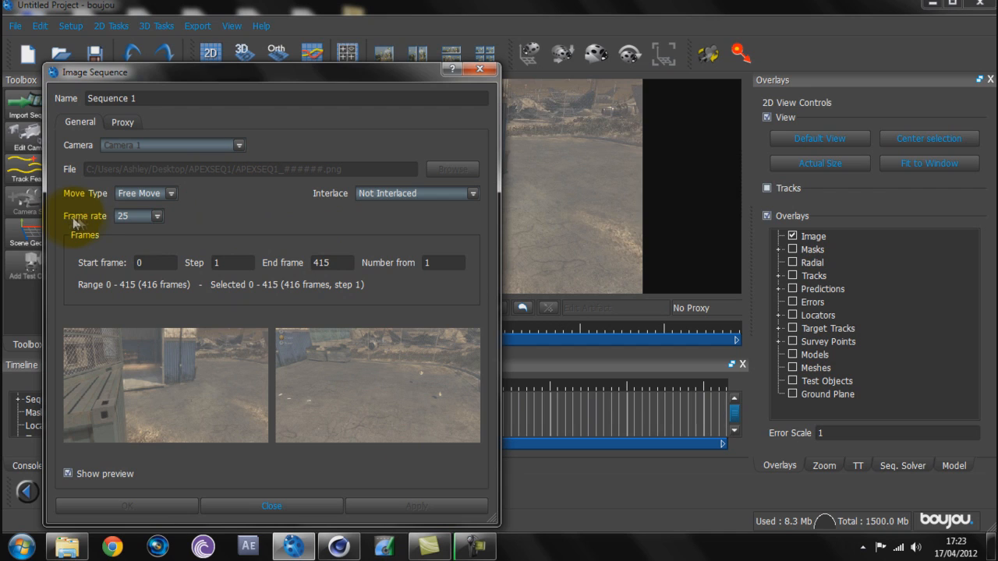
Set the imported sequence's frame rate to 29.97 again, apply it and close the sequence settings
{"action": "left_click", "coordinate": [157, 216]}
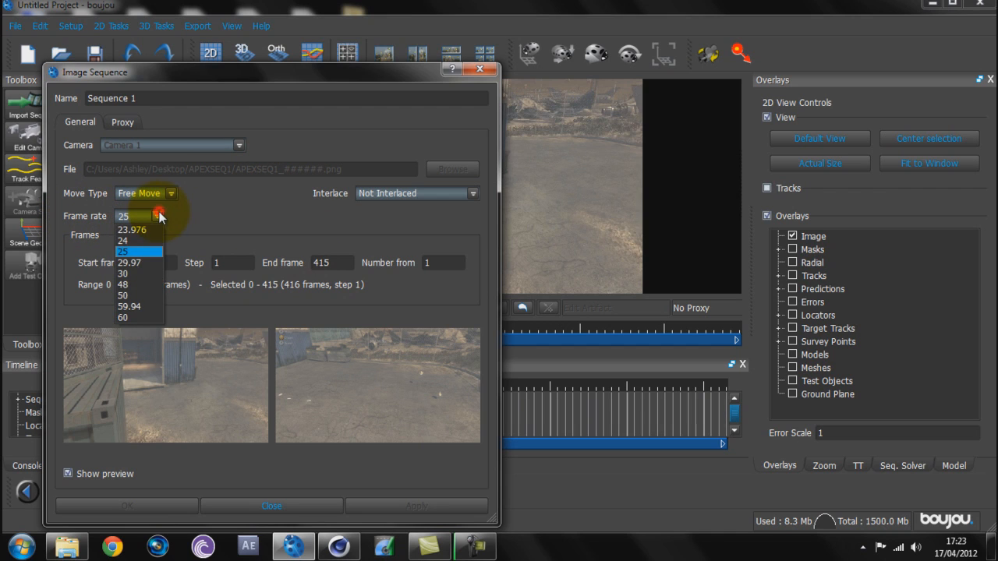
{"action": "left_click", "coordinate": [162, 261]}
{"action": "left_click", "coordinate": [412, 505]}
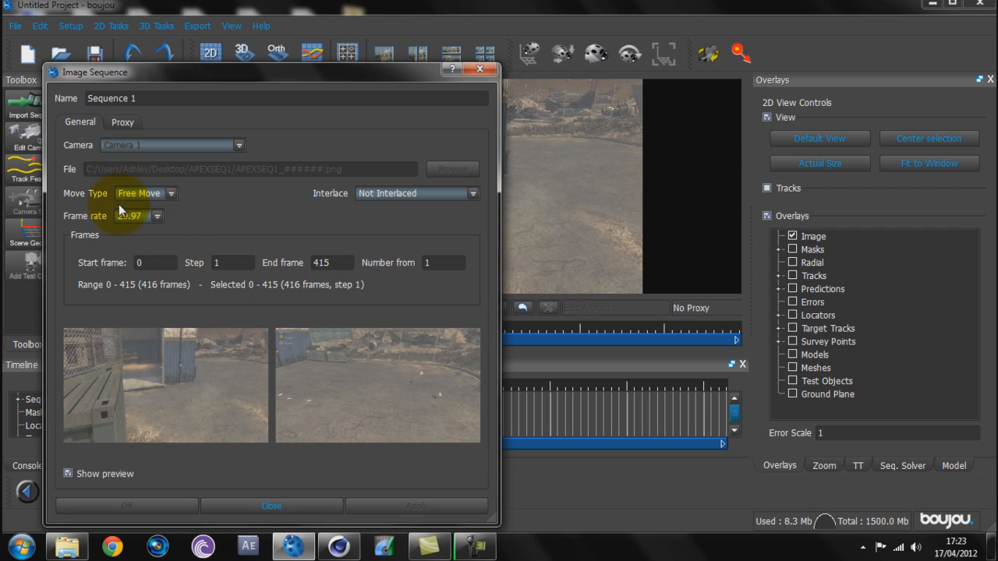
{"action": "left_click", "coordinate": [470, 72]}
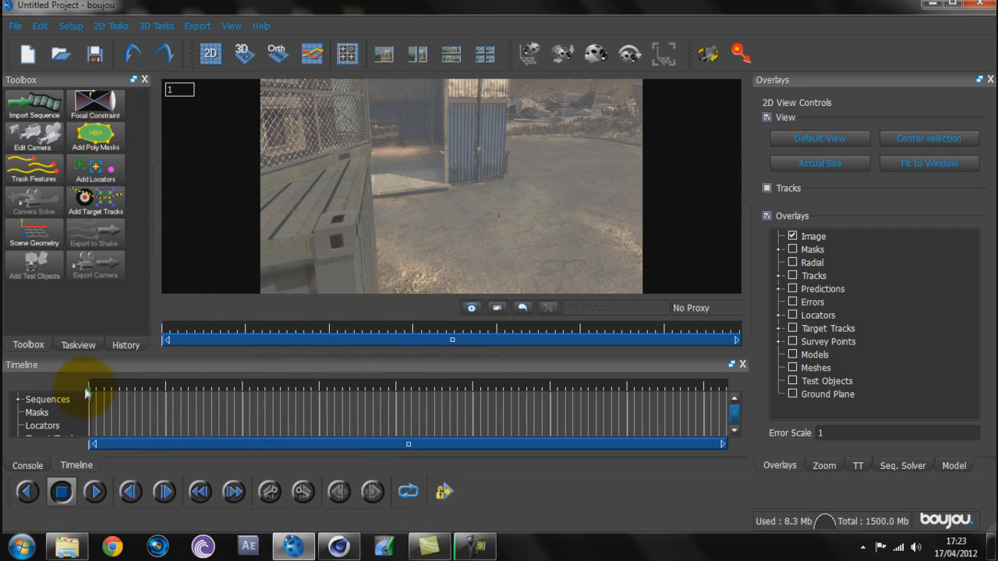
Scrub through the imported sequence and run feature tracking on it
{"action": "left_click_drag", "start_coordinate": [91, 390], "coordinate": [68, 388]}
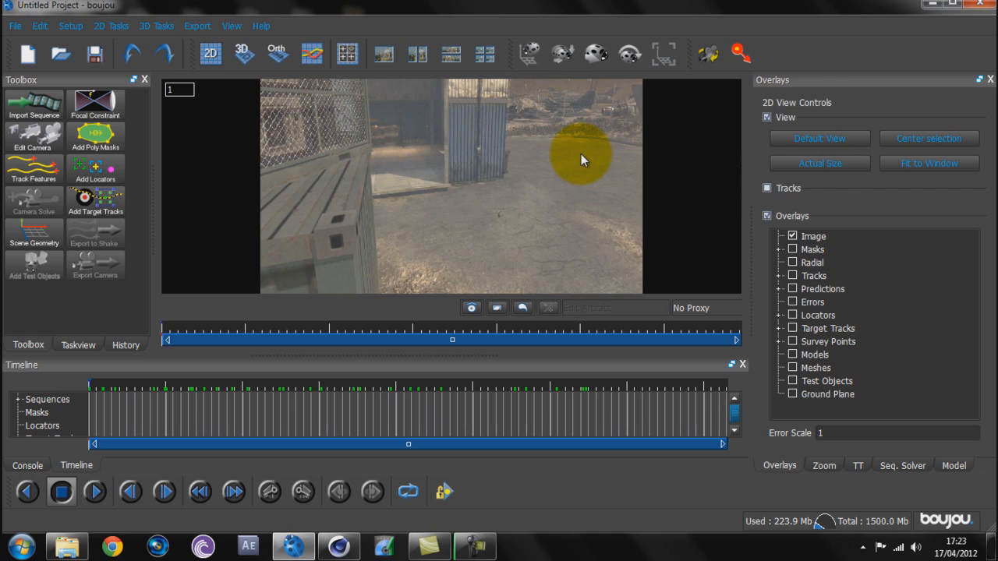
{"action": "left_click", "coordinate": [35, 169]}
{"action": "left_click", "coordinate": [69, 207]}
{"action": "left_click", "coordinate": [92, 350]}
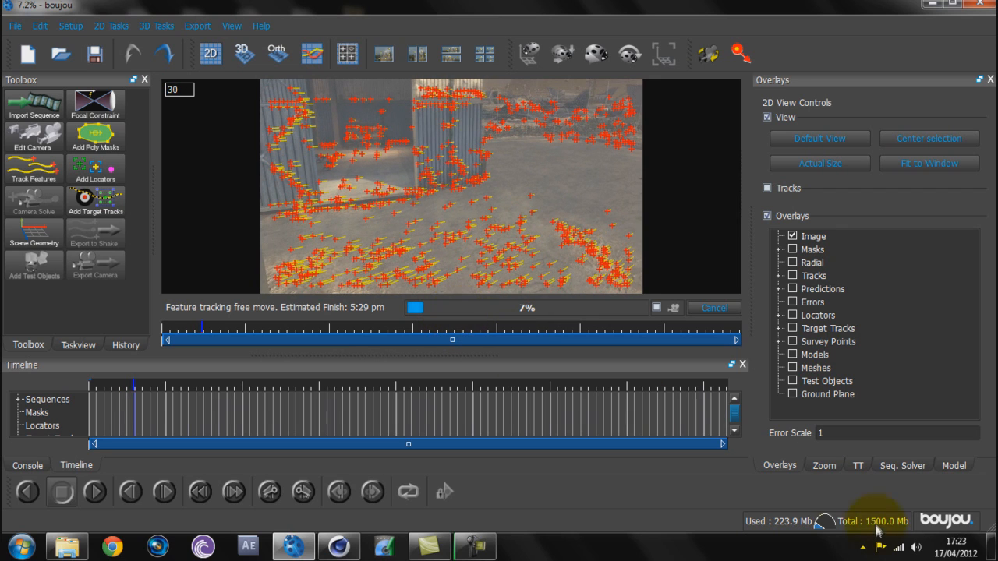
{"action": "left_click", "coordinate": [460, 552]}
{"action": "left_click", "coordinate": [925, 479]}
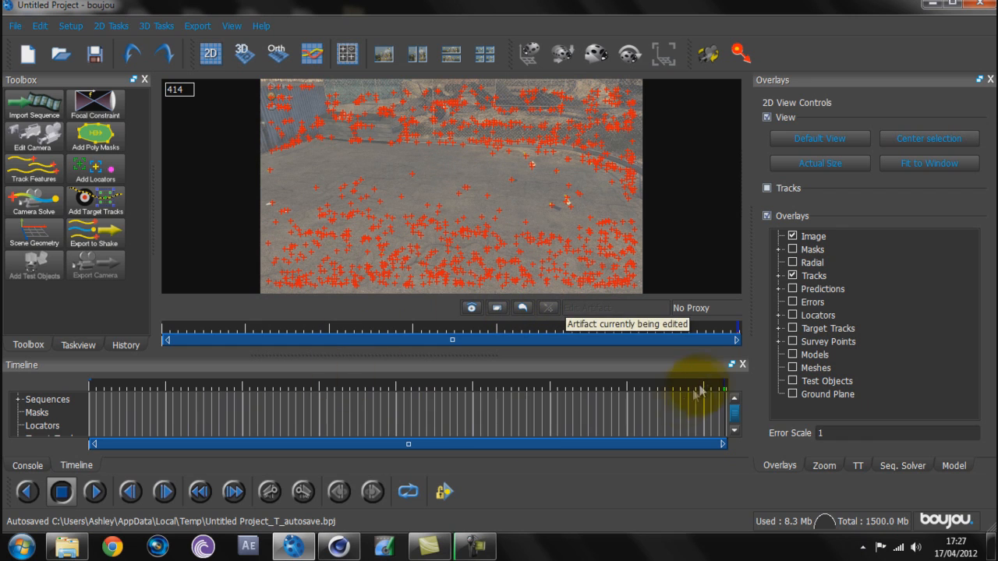
Scrub through the tracked features and run a camera solve on all frames of Sequence 1 with camera path smoothness optimized
{"action": "left_click_drag", "start_coordinate": [722, 390], "coordinate": [56, 377]}
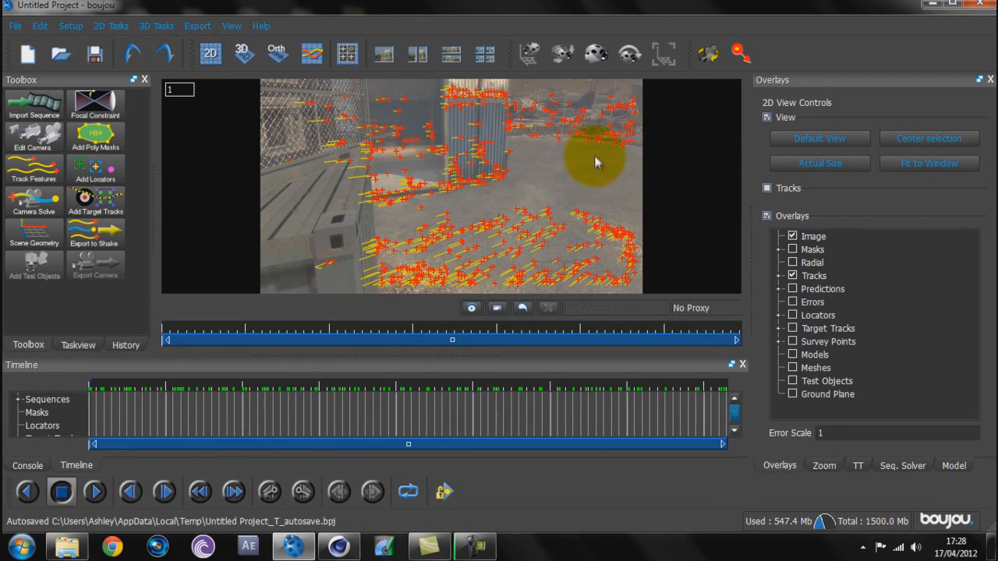
{"action": "left_click", "coordinate": [37, 205]}
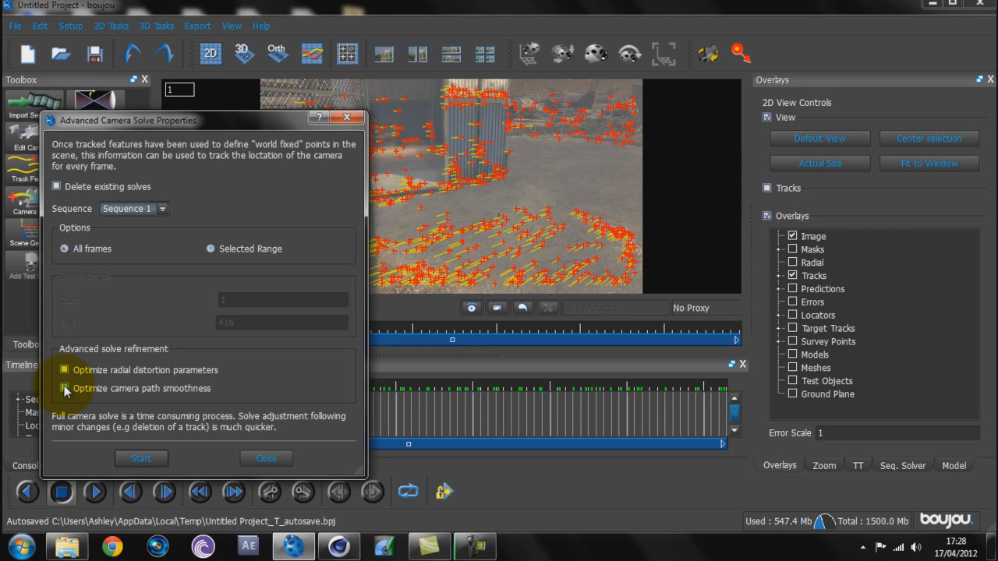
{"action": "left_click", "coordinate": [65, 388]}
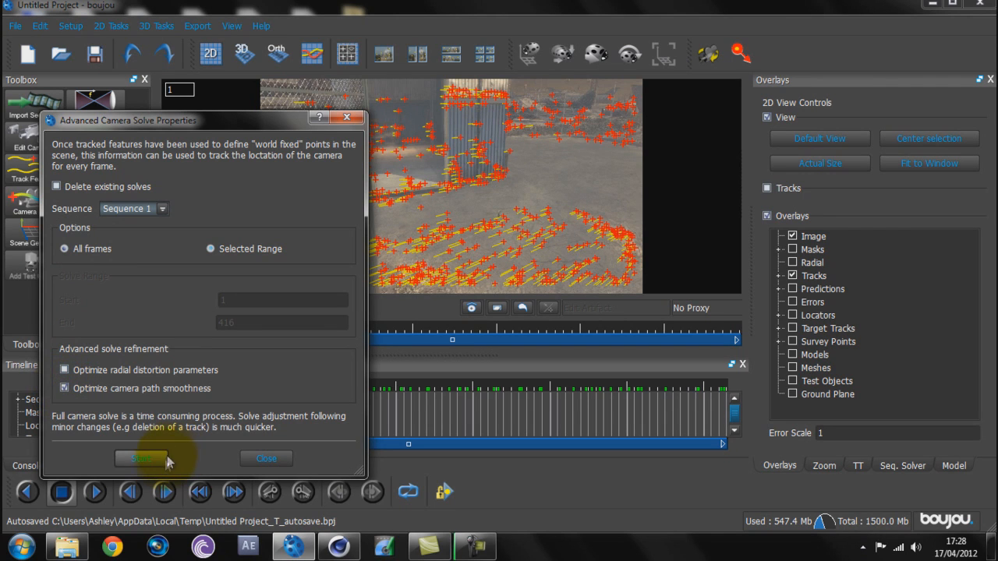
{"action": "left_click", "coordinate": [141, 459]}
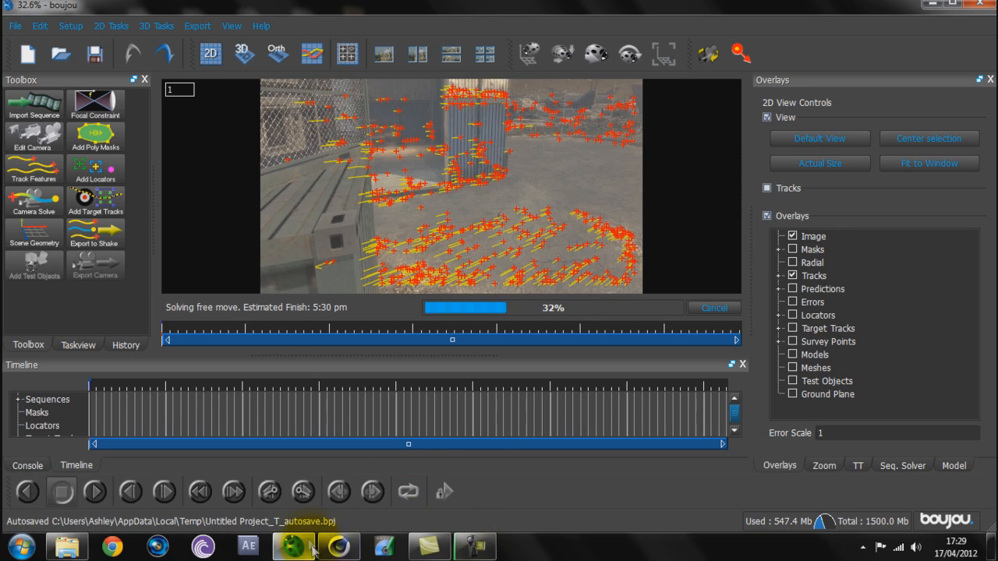
{"action": "left_click", "coordinate": [337, 546]}
{"action": "left_click", "coordinate": [337, 548]}
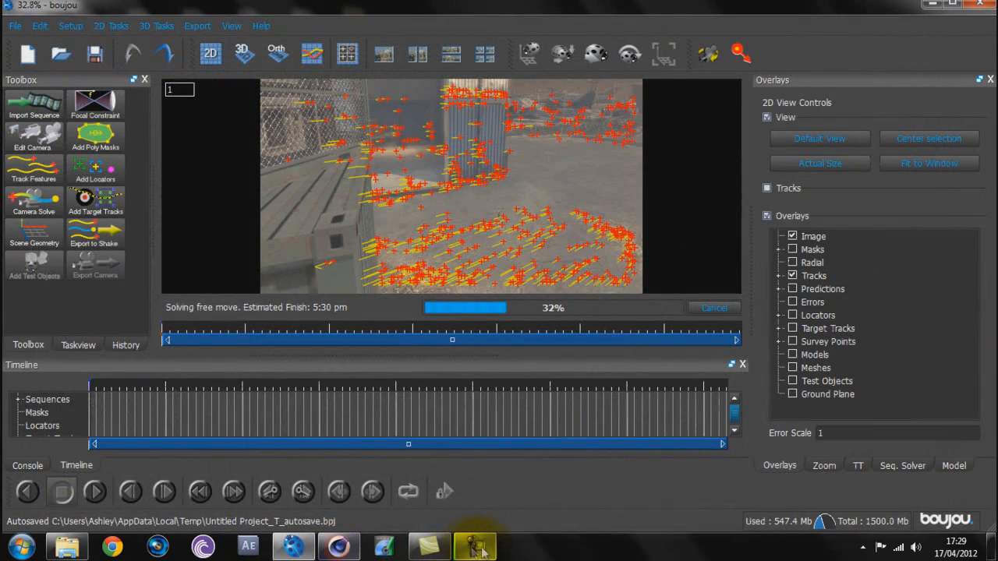
{"action": "left_click", "coordinate": [475, 554]}
{"action": "left_click", "coordinate": [473, 553]}
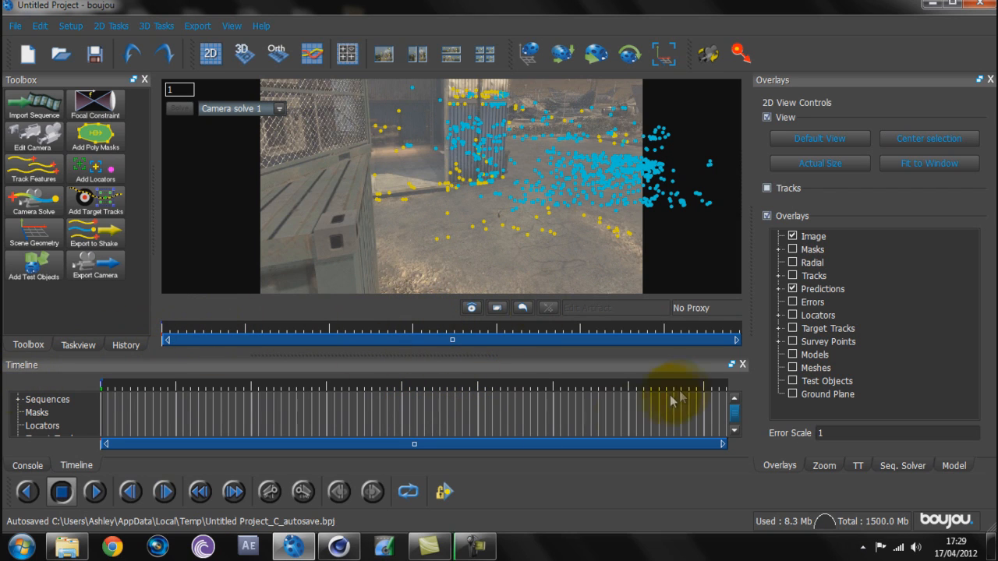
Scrub through the solved sequence to examine the predicted points, stopping at frame 245
{"action": "left_click_drag", "start_coordinate": [669, 385], "coordinate": [332, 339]}
{"action": "left_click_drag", "start_coordinate": [201, 348], "coordinate": [62, 335]}
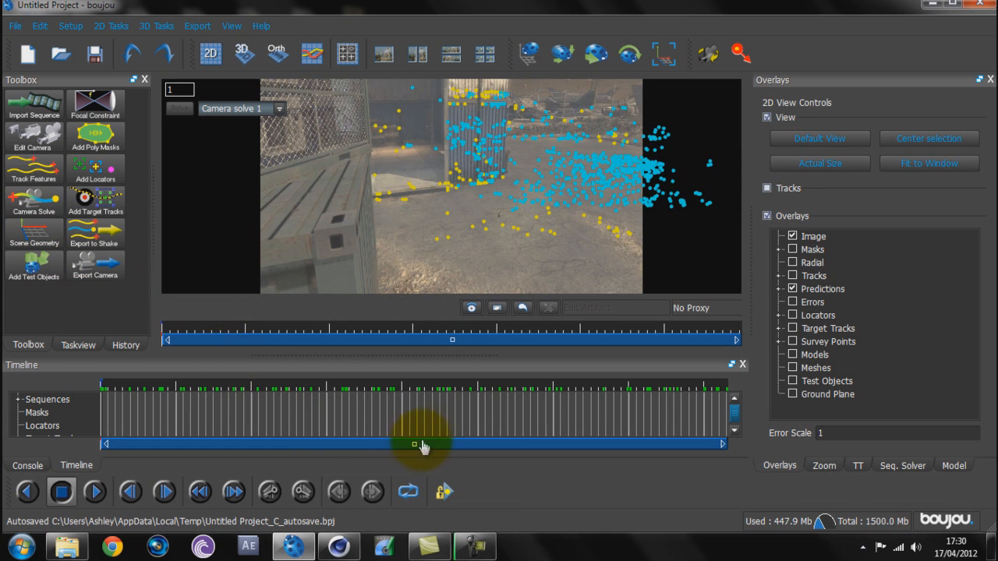
{"action": "left_click_drag", "start_coordinate": [365, 388], "coordinate": [468, 387]}
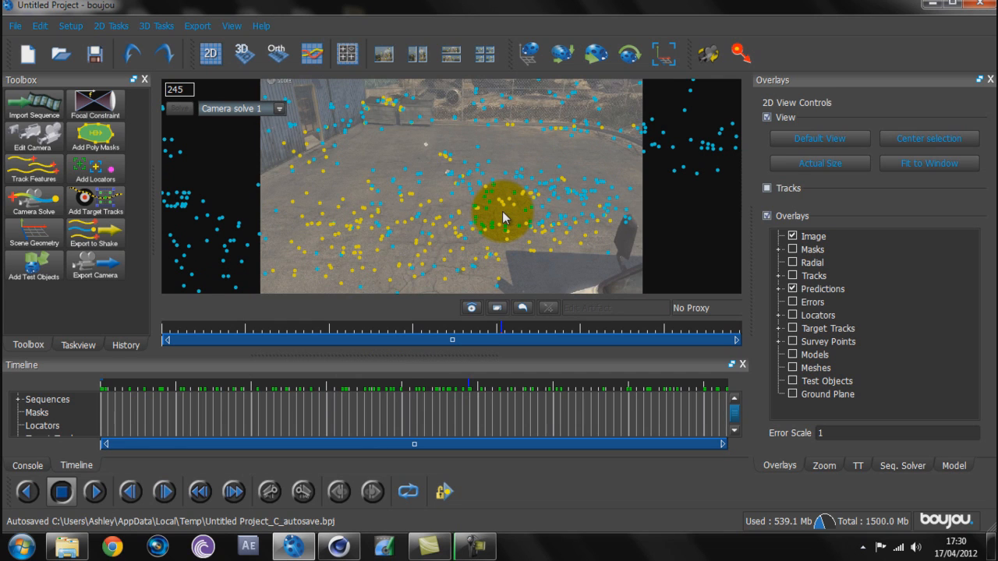
Add a coordinate frame hint of type x-axis in Scene Geometry and connect it to ground tracks 17016 and 18130
{"action": "left_click", "coordinate": [25, 232]}
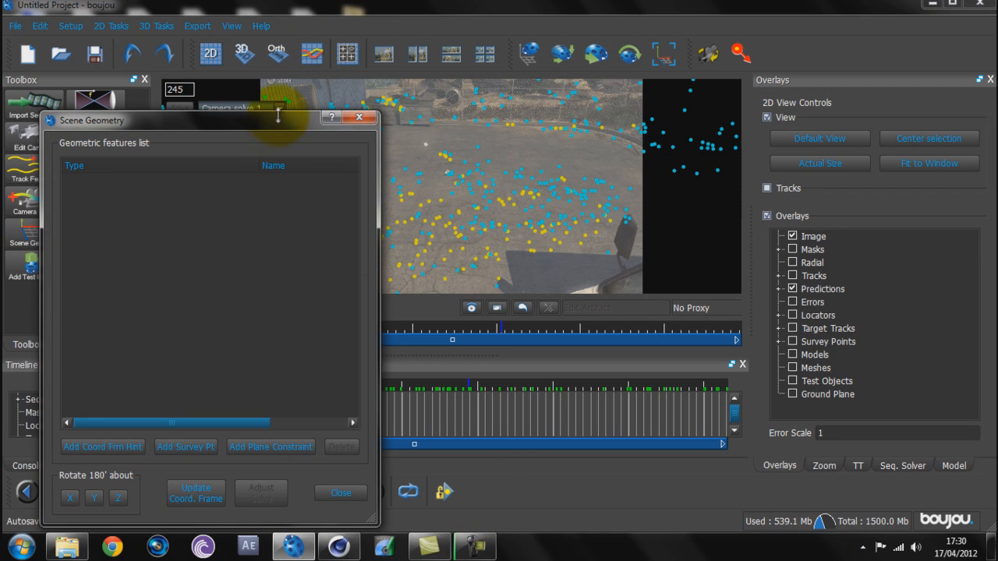
{"action": "left_click_drag", "start_coordinate": [278, 117], "coordinate": [196, 219]}
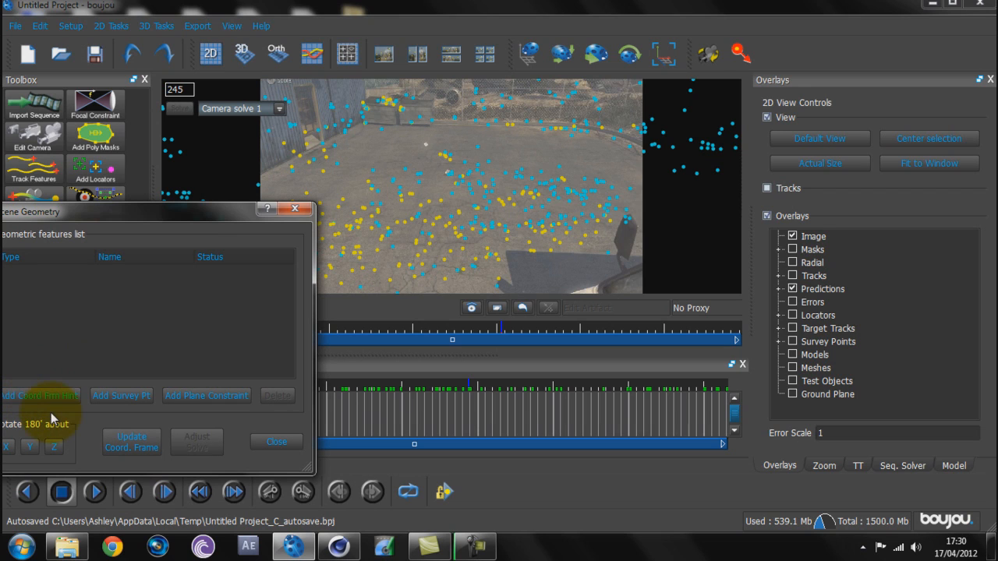
{"action": "left_click", "coordinate": [43, 392]}
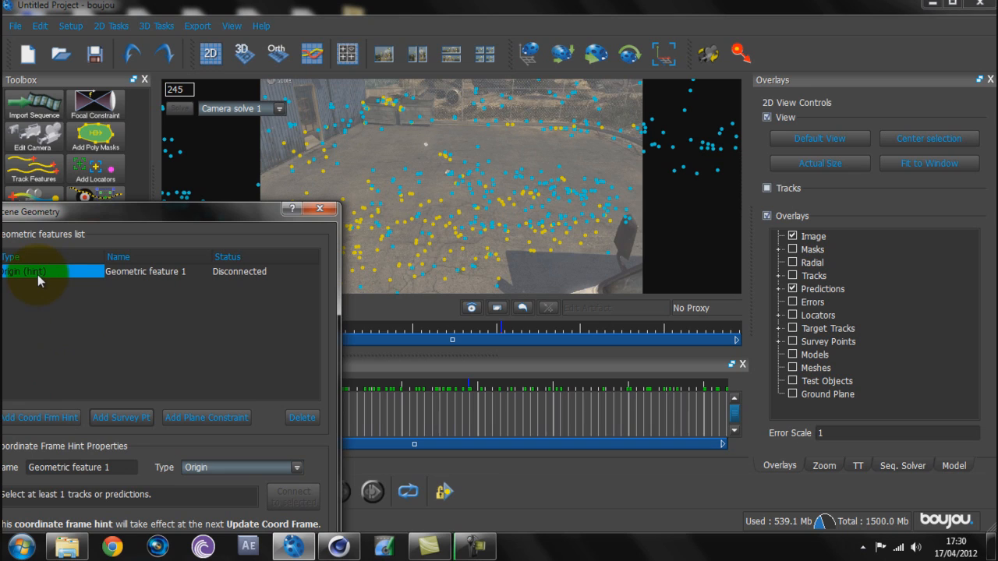
{"action": "left_click", "coordinate": [256, 469]}
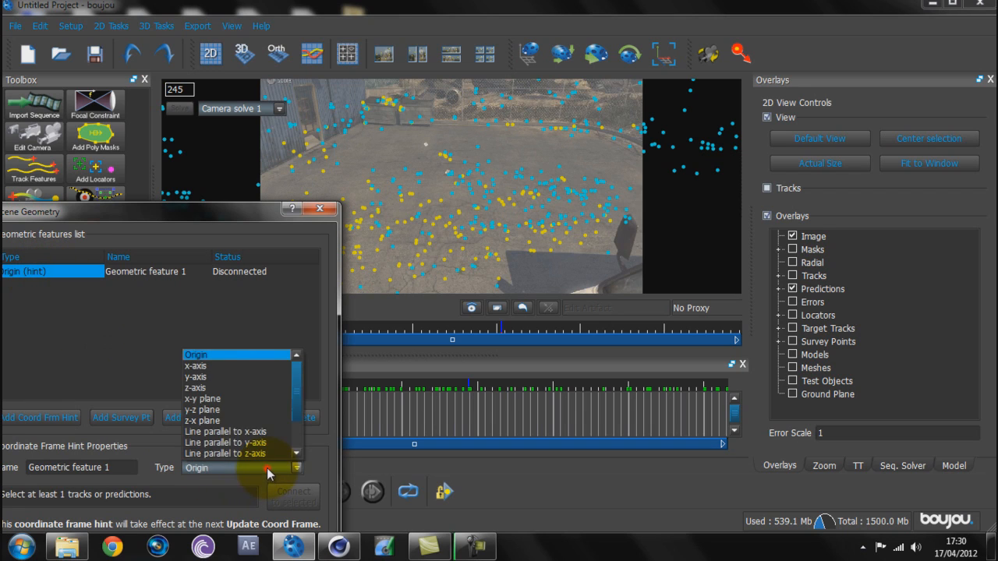
{"action": "left_click", "coordinate": [204, 366]}
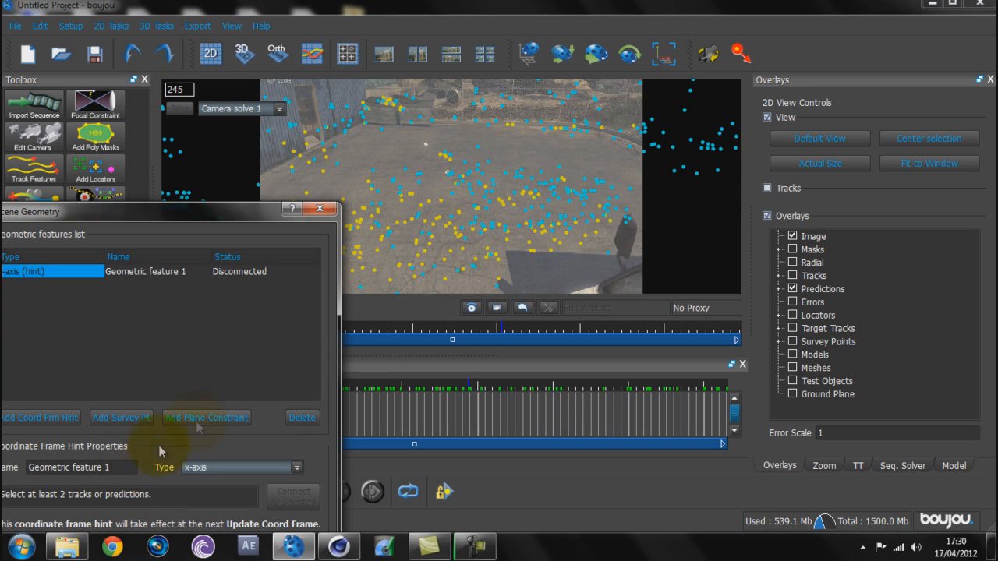
{"action": "left_click", "coordinate": [431, 237]}
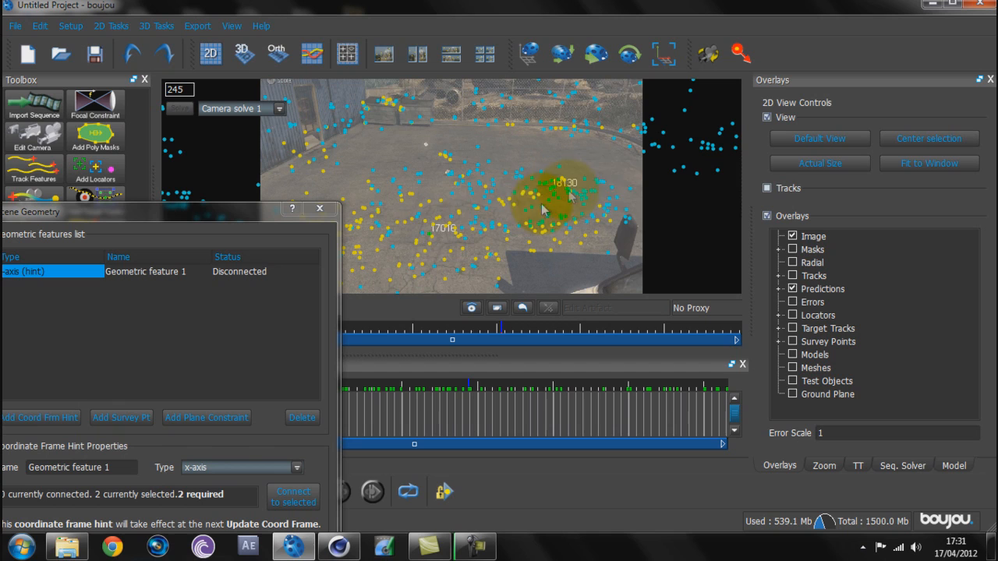
{"action": "left_click", "coordinate": [285, 497]}
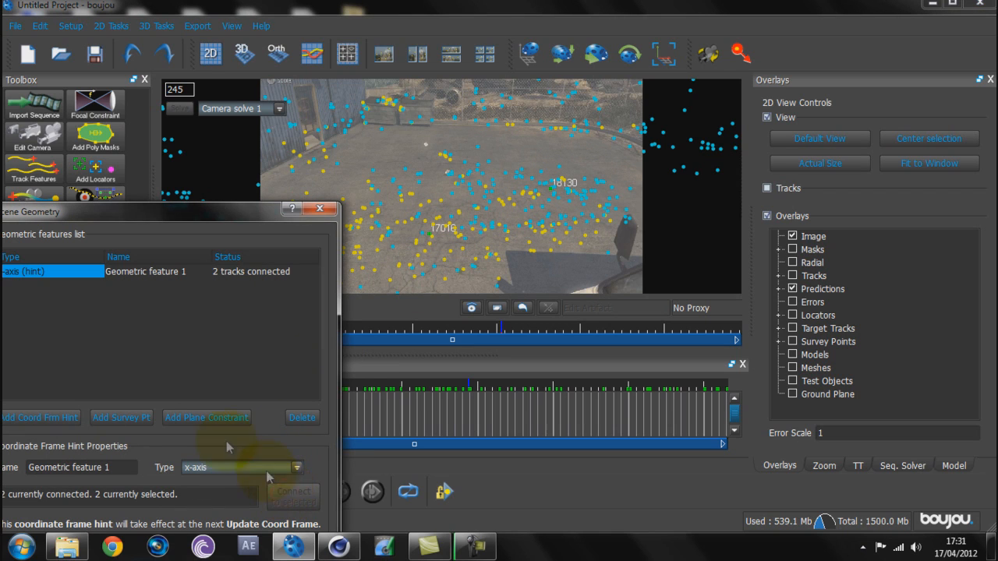
Add a second coordinate frame hint of type z-axis and connect it to two ground tracks running from the yard's background towards the foreground
{"action": "left_click", "coordinate": [36, 420]}
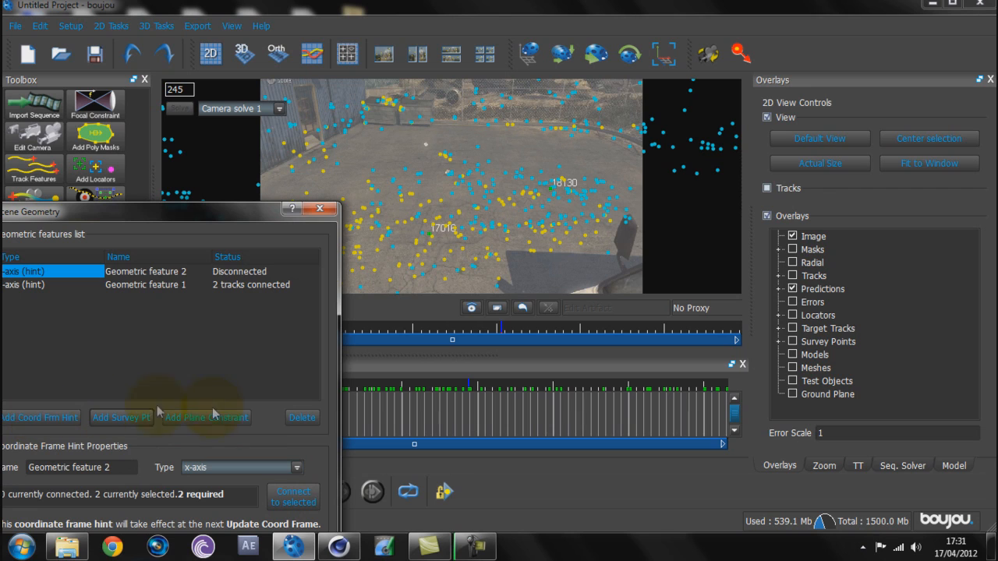
{"action": "left_click", "coordinate": [263, 467]}
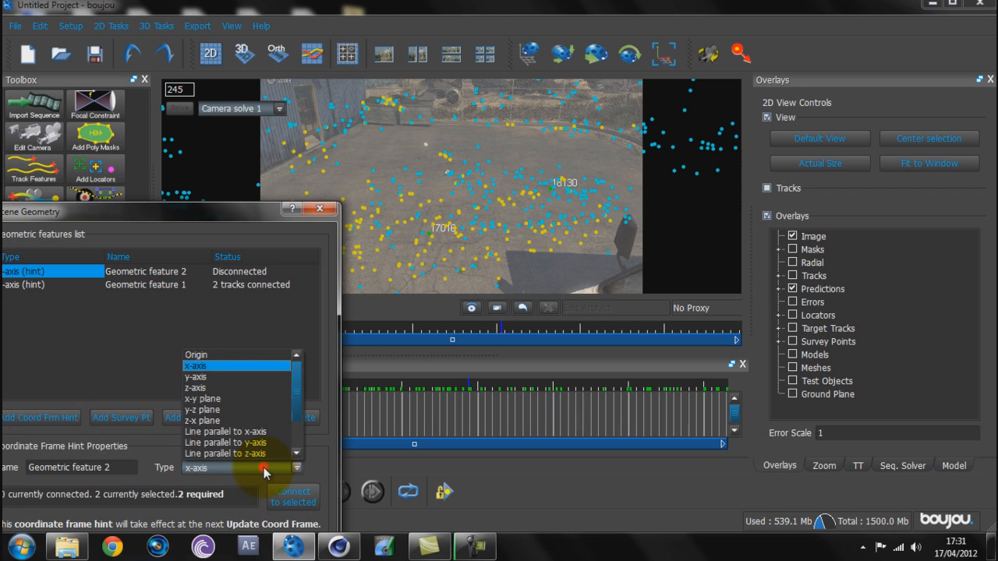
{"action": "left_click", "coordinate": [199, 385]}
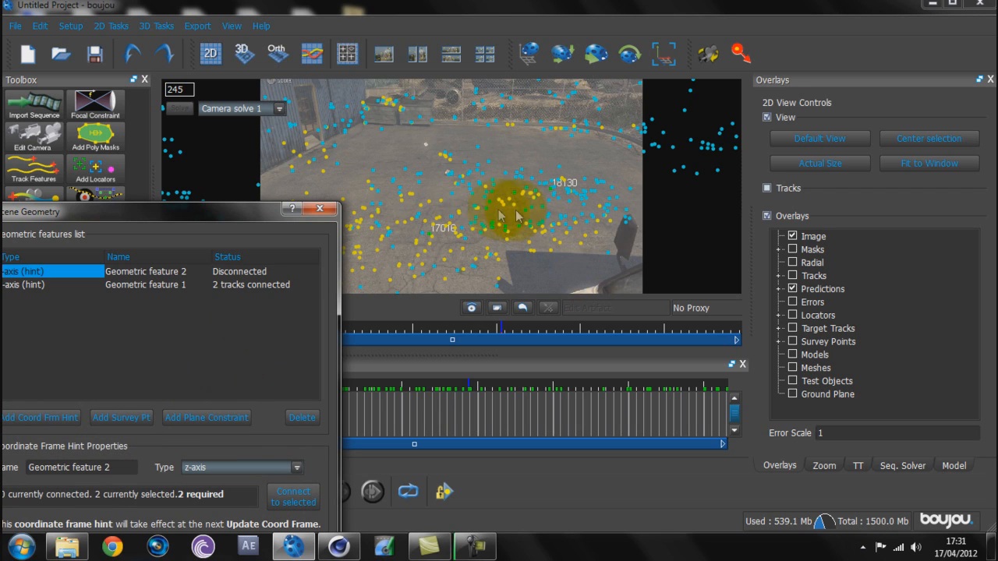
{"action": "left_click", "coordinate": [543, 227], "text": "shift"}
{"action": "left_click", "coordinate": [448, 173], "text": "shift"}
{"action": "left_click", "coordinate": [429, 235], "text": "shift"}
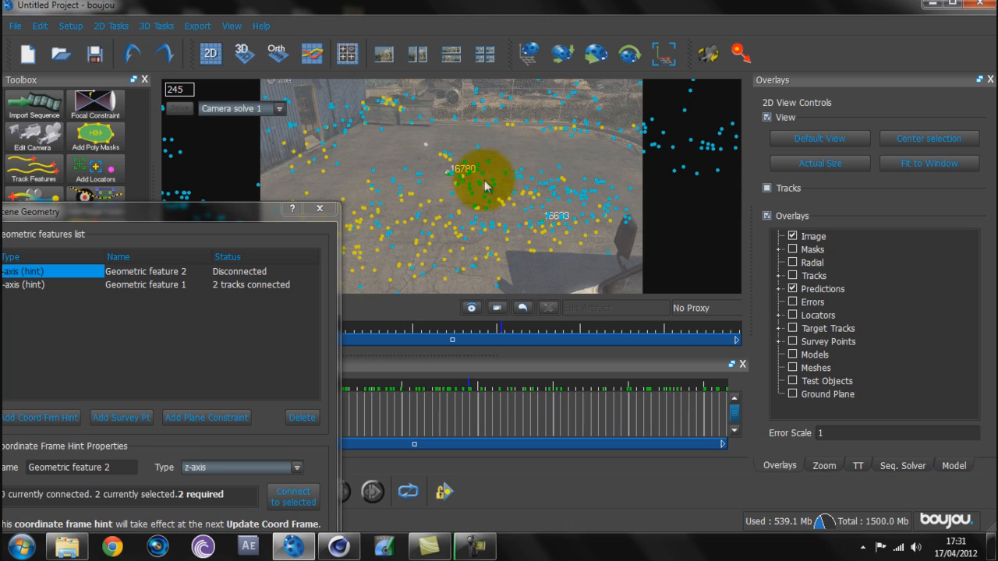
{"action": "left_click", "coordinate": [449, 222]}
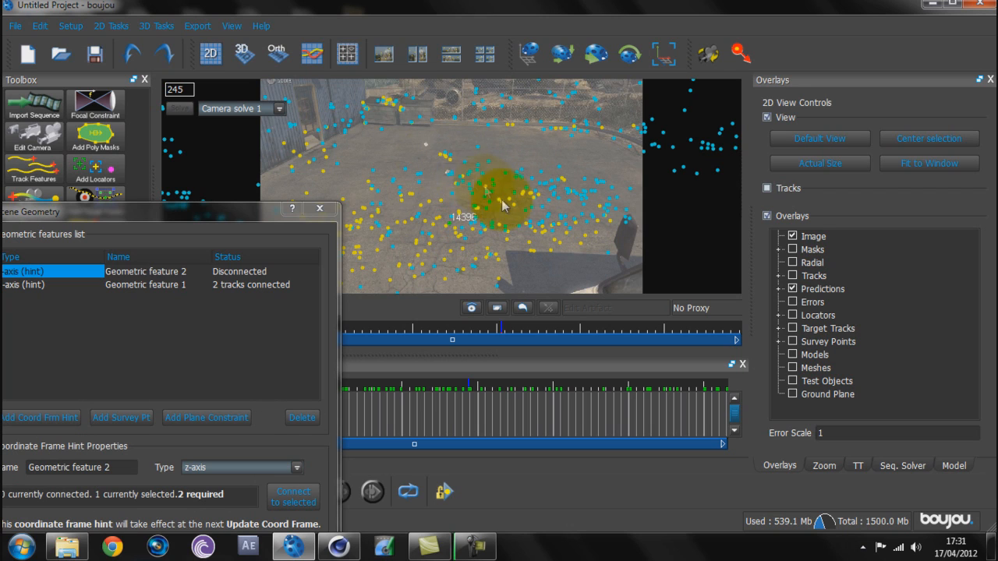
{"action": "left_click", "coordinate": [462, 181], "text": "ctrl"}
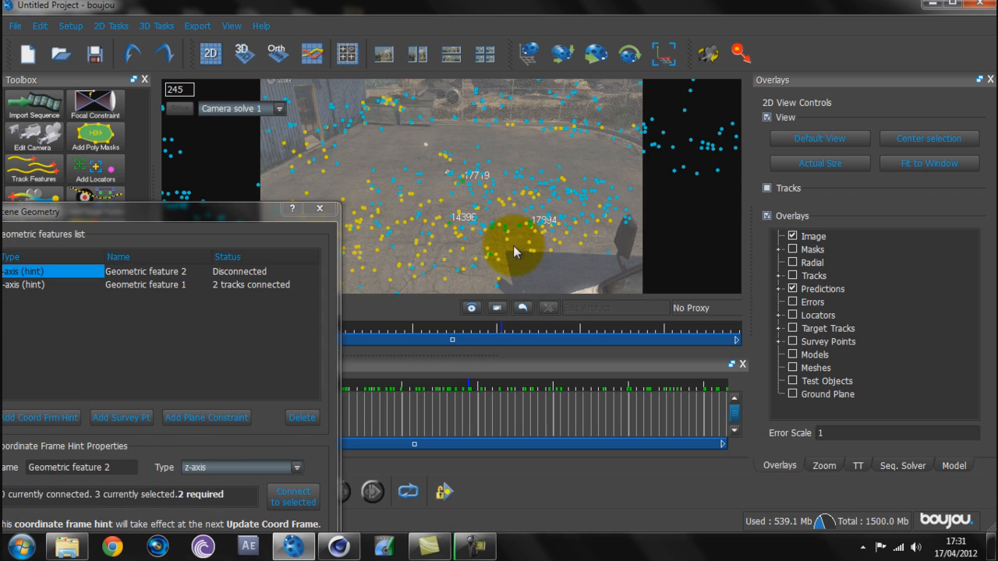
{"action": "left_click", "coordinate": [294, 499]}
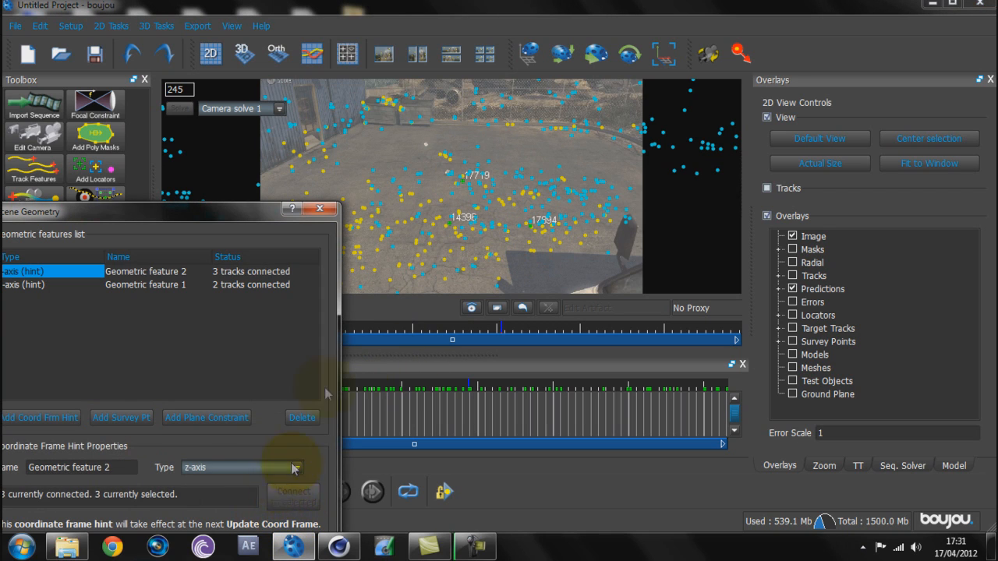
{"action": "left_click", "coordinate": [452, 226], "text": "ctrl"}
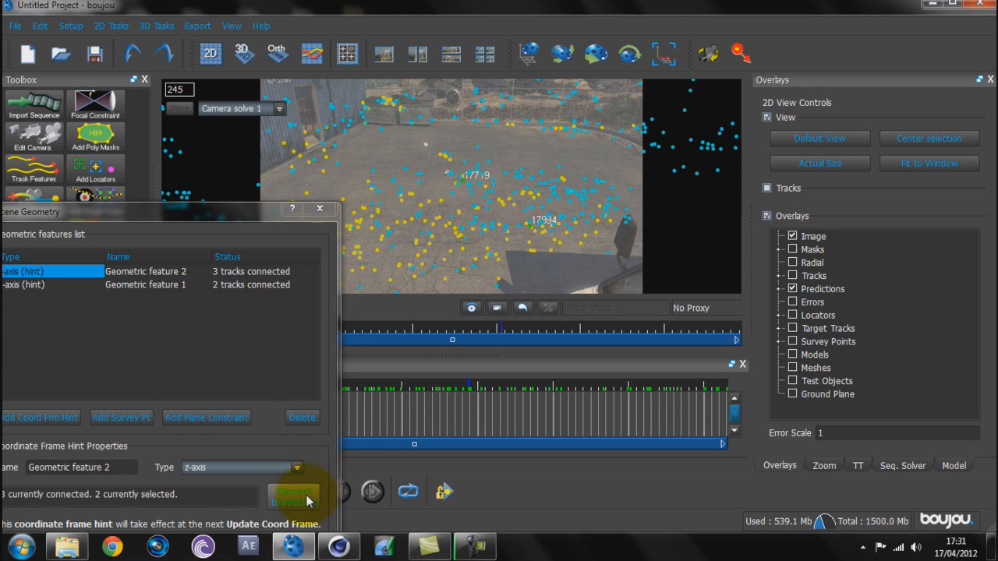
{"action": "left_click", "coordinate": [304, 493]}
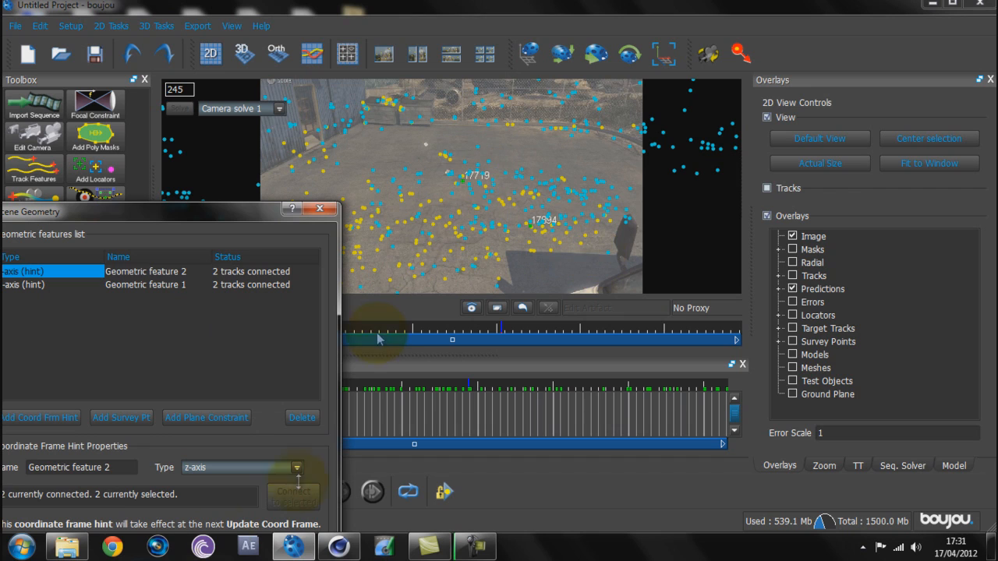
Add an Origin hint connected to a single ground track near the middle of the yard and close Scene Geometry
{"action": "left_click", "coordinate": [64, 421]}
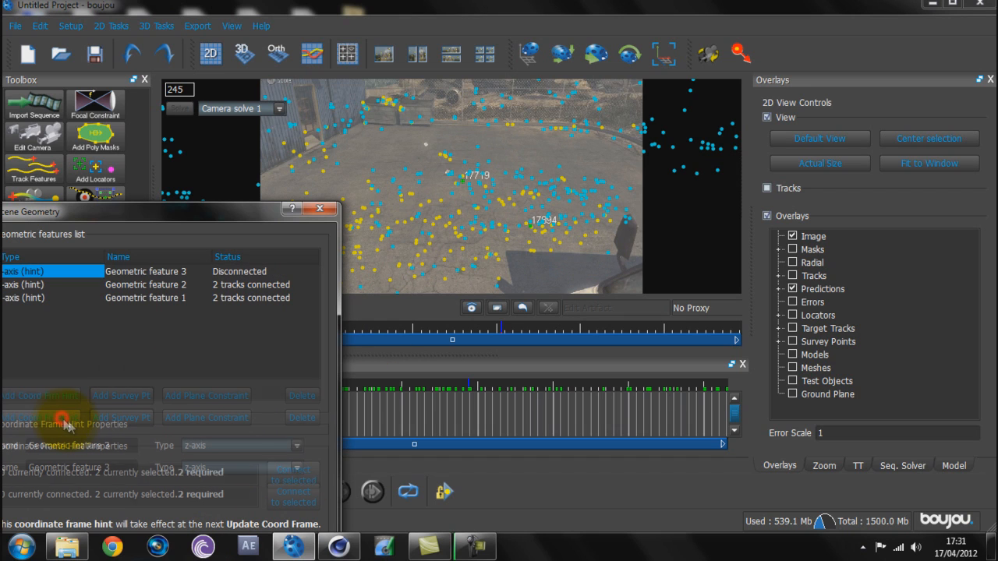
{"action": "left_click", "coordinate": [251, 467]}
{"action": "left_click", "coordinate": [219, 354]}
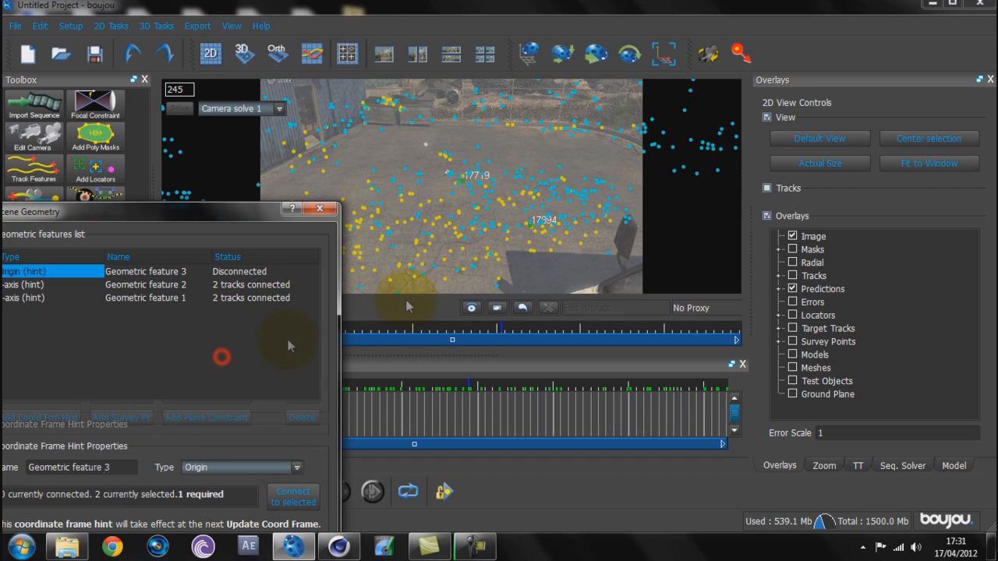
{"action": "left_click", "coordinate": [503, 204]}
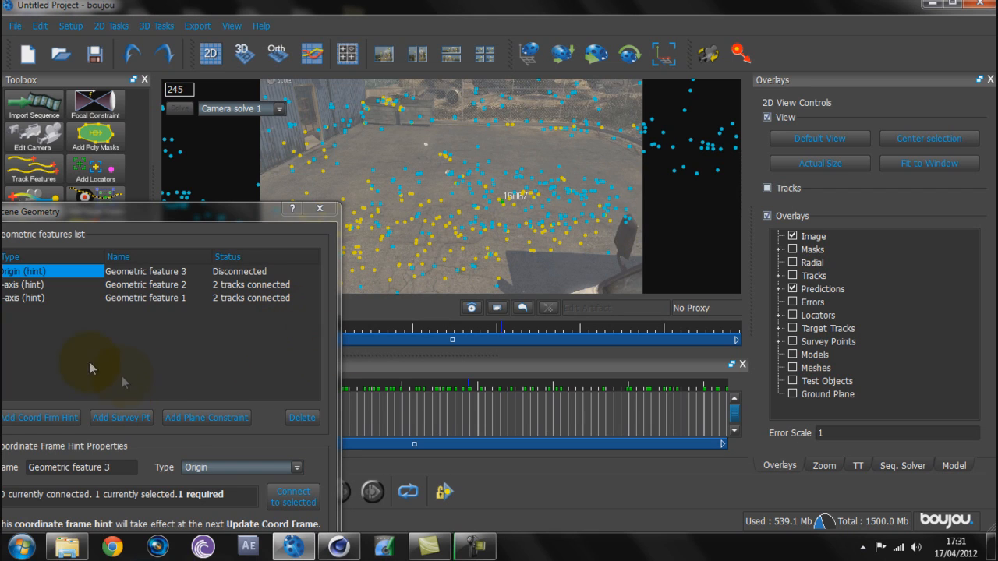
{"action": "left_click", "coordinate": [281, 498]}
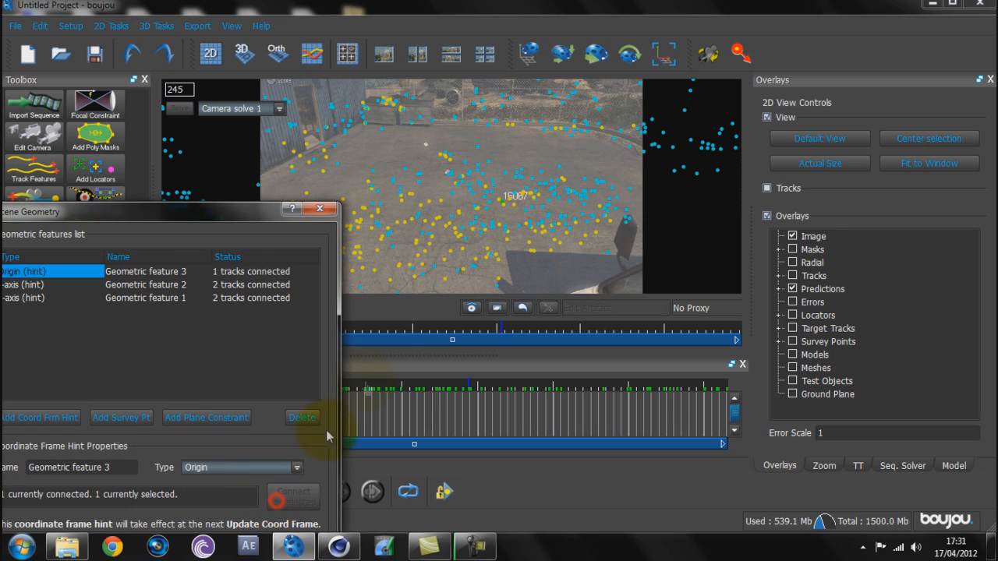
{"action": "left_click", "coordinate": [321, 210]}
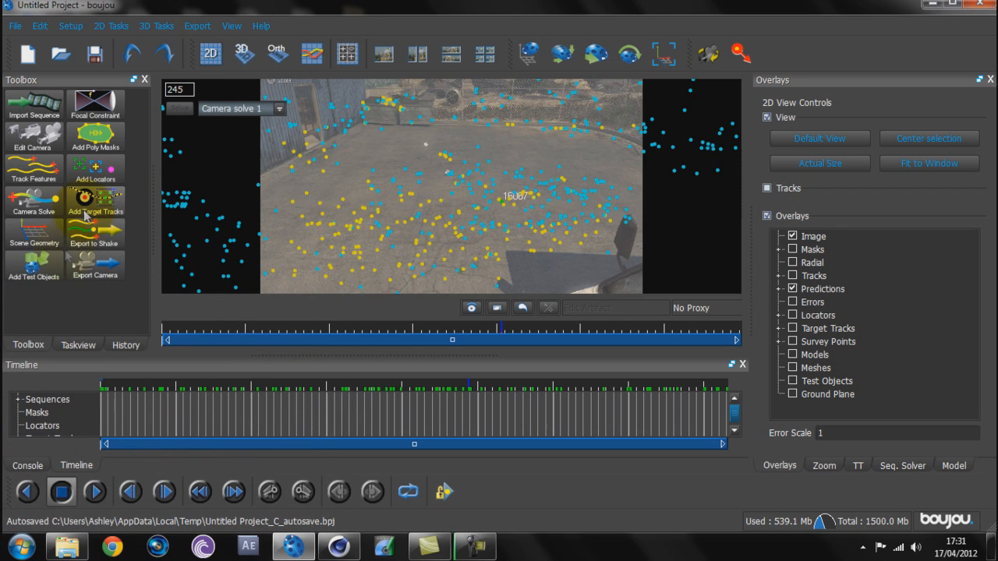
Add a dome test object to the scene with no alignment and examine its placement in the 3D view before returning to 2D
{"action": "left_click", "coordinate": [33, 269]}
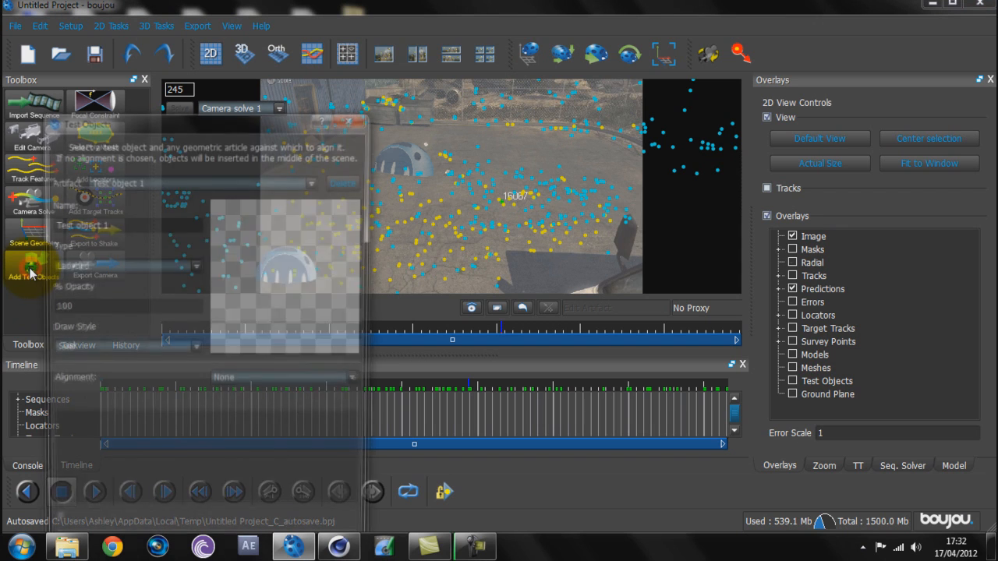
{"action": "left_click", "coordinate": [352, 117]}
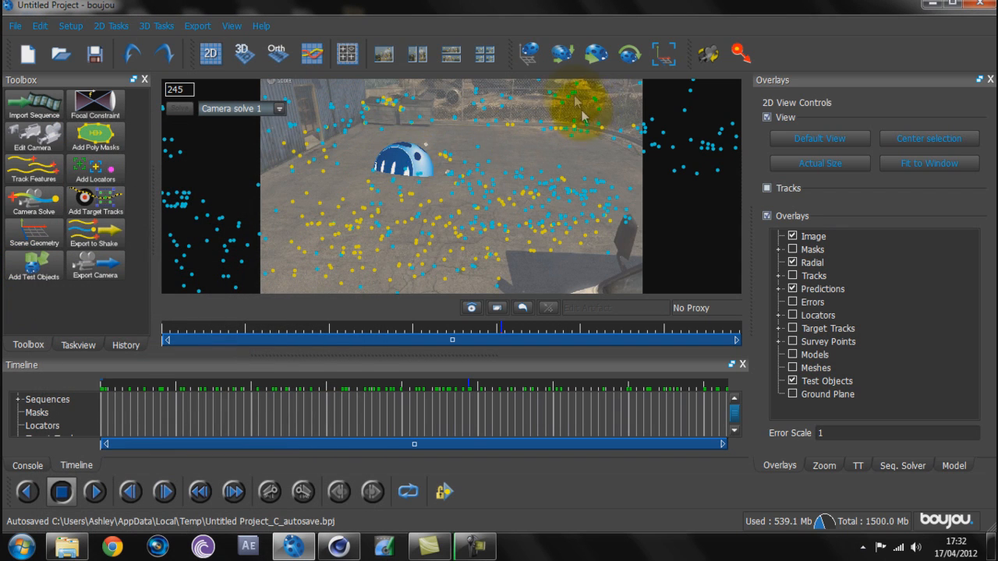
{"action": "left_click", "coordinate": [247, 59]}
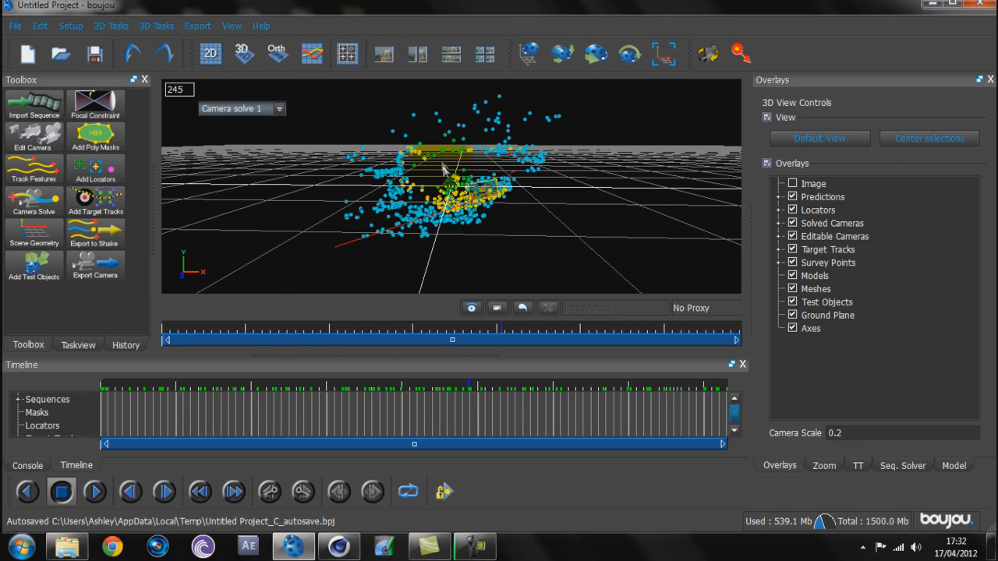
{"action": "left_click_drag", "start_coordinate": [467, 175], "coordinate": [344, 194]}
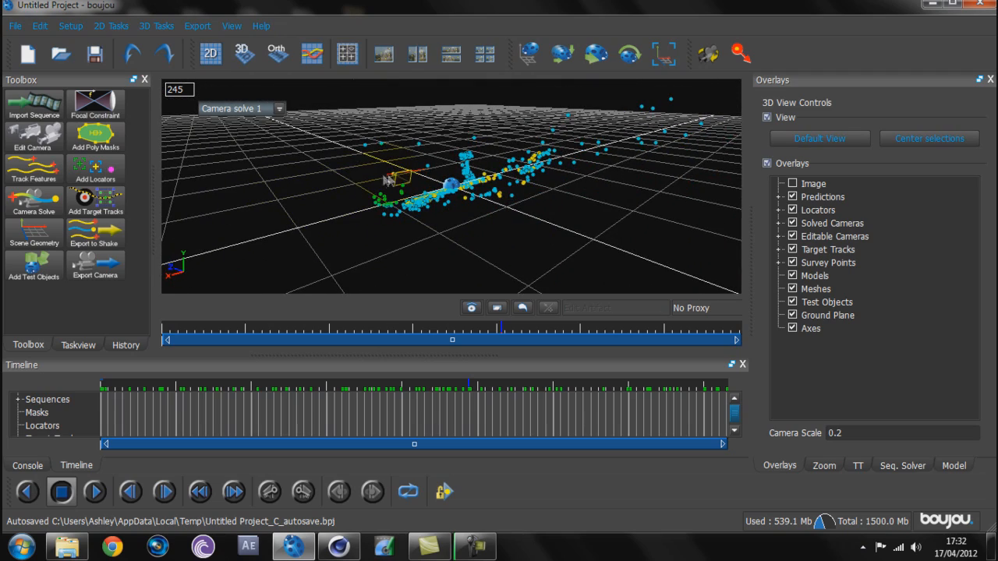
{"action": "left_click_drag", "start_coordinate": [470, 180], "coordinate": [719, 200]}
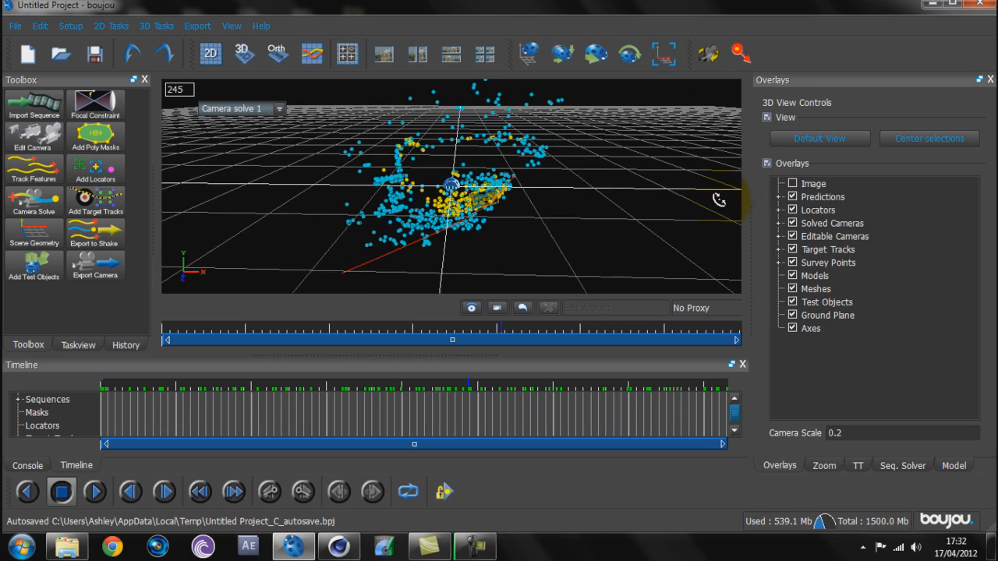
{"action": "left_click", "coordinate": [214, 62]}
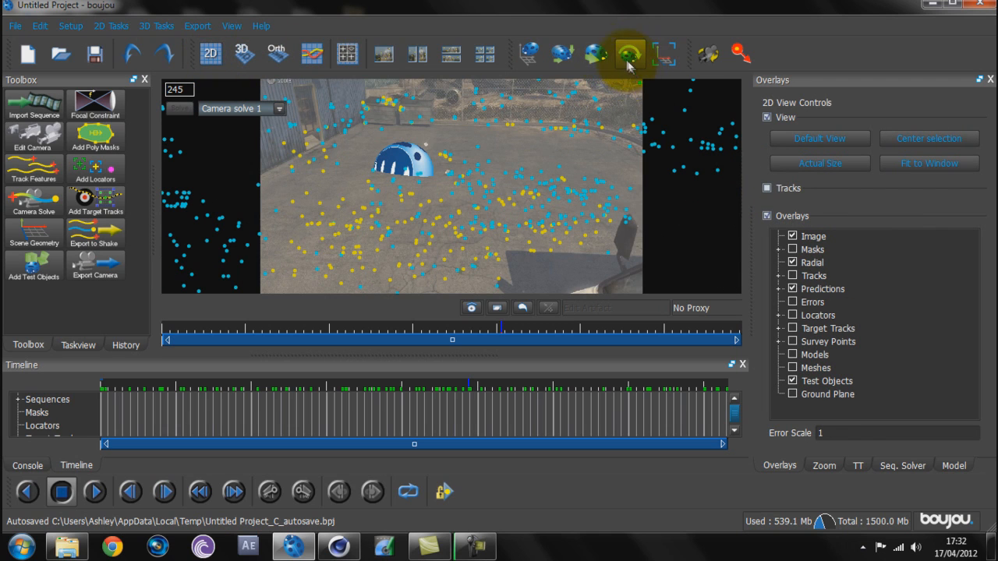
Rotate the dome test object about its vertical axis and move it forward onto the ground near the middle of the yard
{"action": "left_click", "coordinate": [621, 60]}
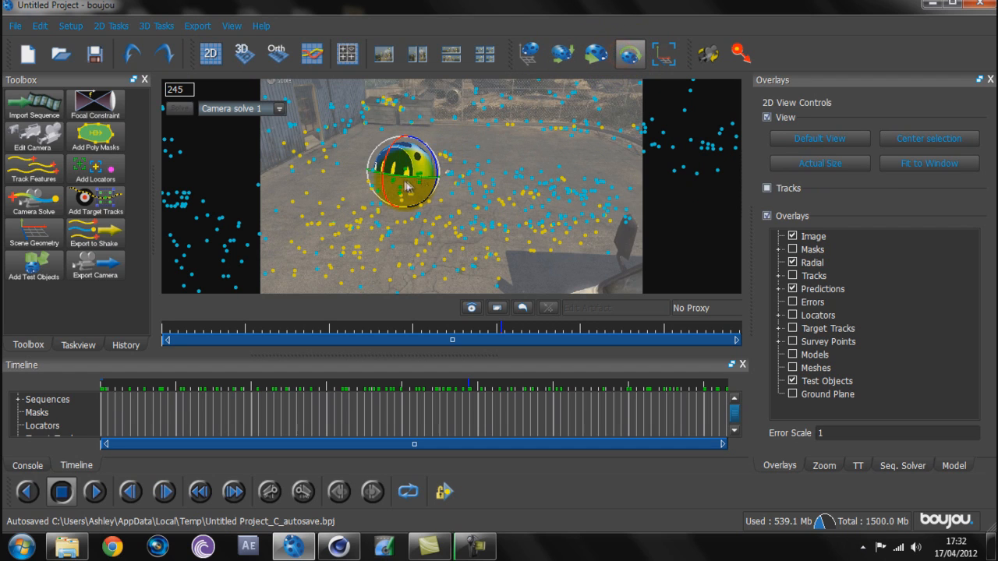
{"action": "left_click_drag", "start_coordinate": [402, 178], "coordinate": [418, 161]}
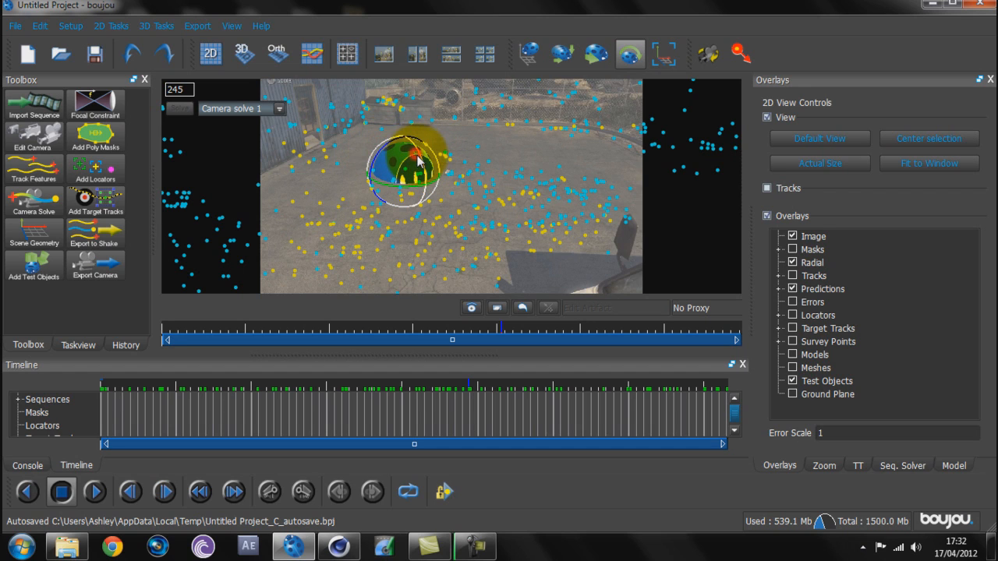
{"action": "left_click", "coordinate": [563, 53]}
{"action": "left_click_drag", "start_coordinate": [438, 192], "coordinate": [455, 205]}
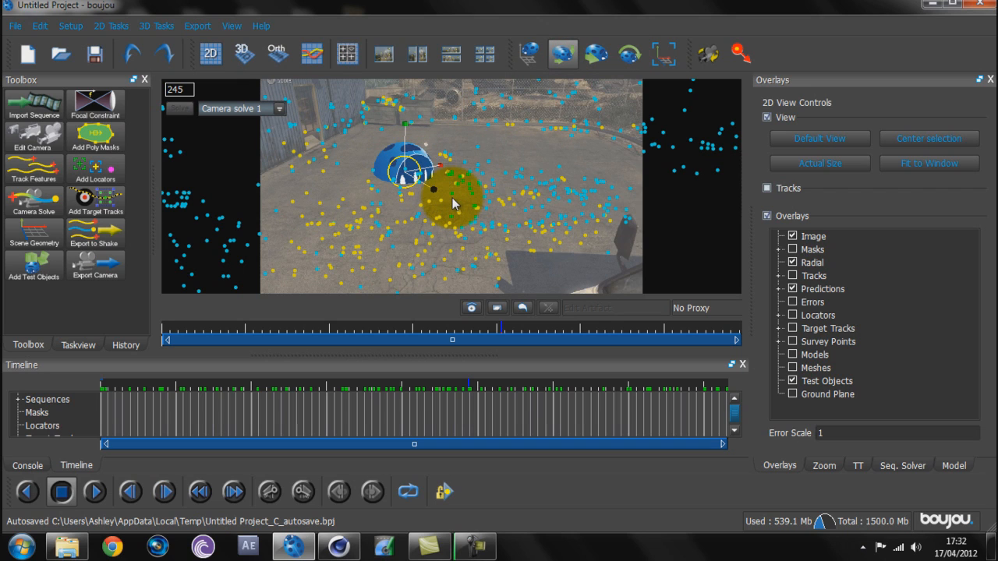
{"action": "left_click", "coordinate": [588, 54]}
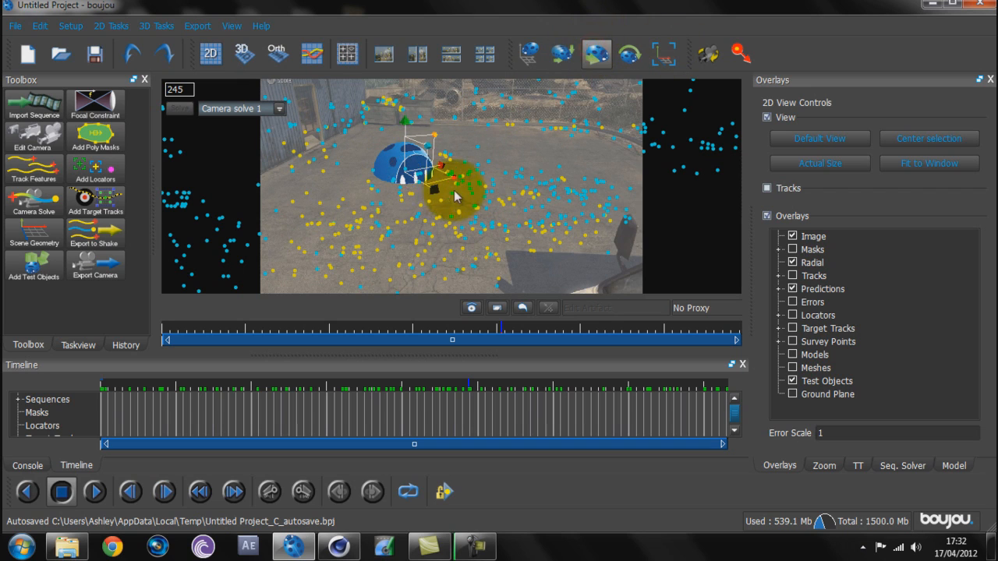
{"action": "left_click_drag", "start_coordinate": [434, 196], "coordinate": [701, 350]}
{"action": "left_click_drag", "start_coordinate": [488, 224], "coordinate": [519, 243]}
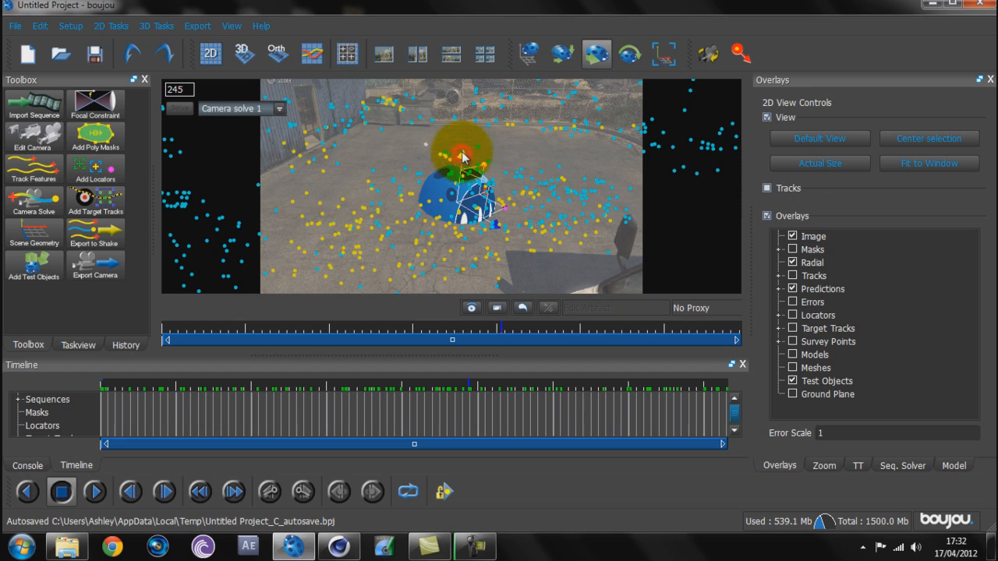
{"action": "left_click_drag", "start_coordinate": [547, 170], "coordinate": [477, 204]}
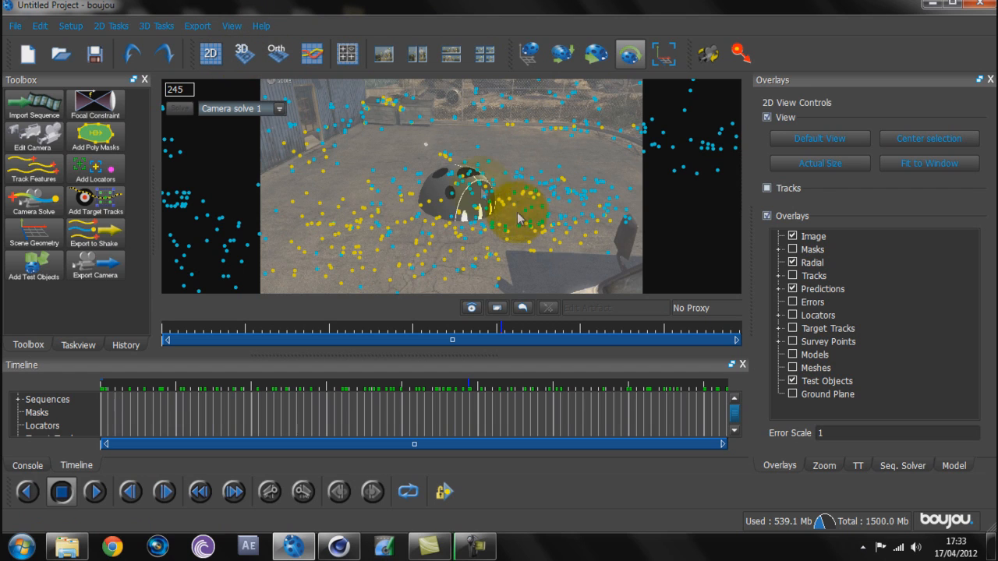
{"action": "left_click", "coordinate": [463, 194]}
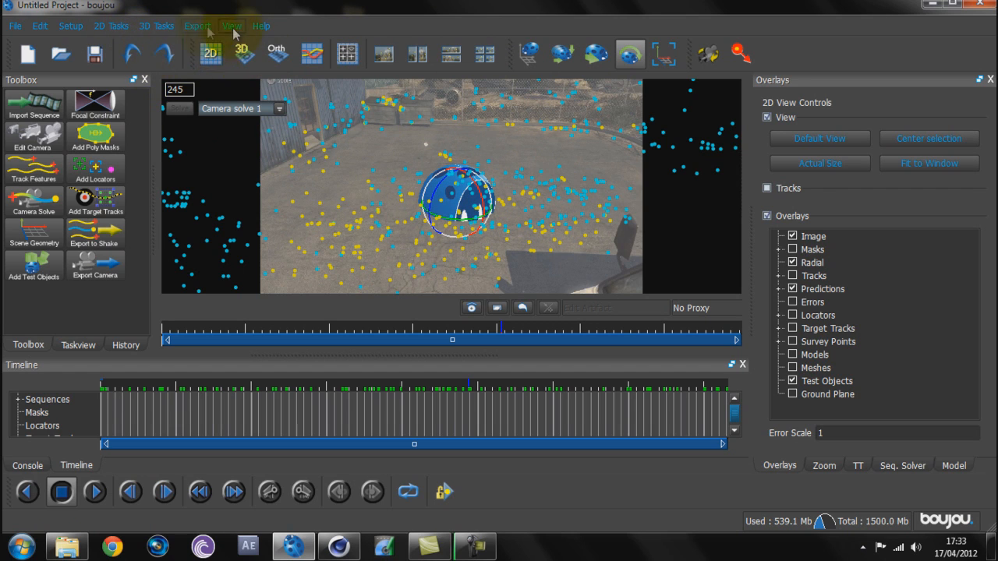
Start a camera solve export and set its destination to a file named TUTORIAL on the Desktop
{"action": "left_click", "coordinate": [200, 26]}
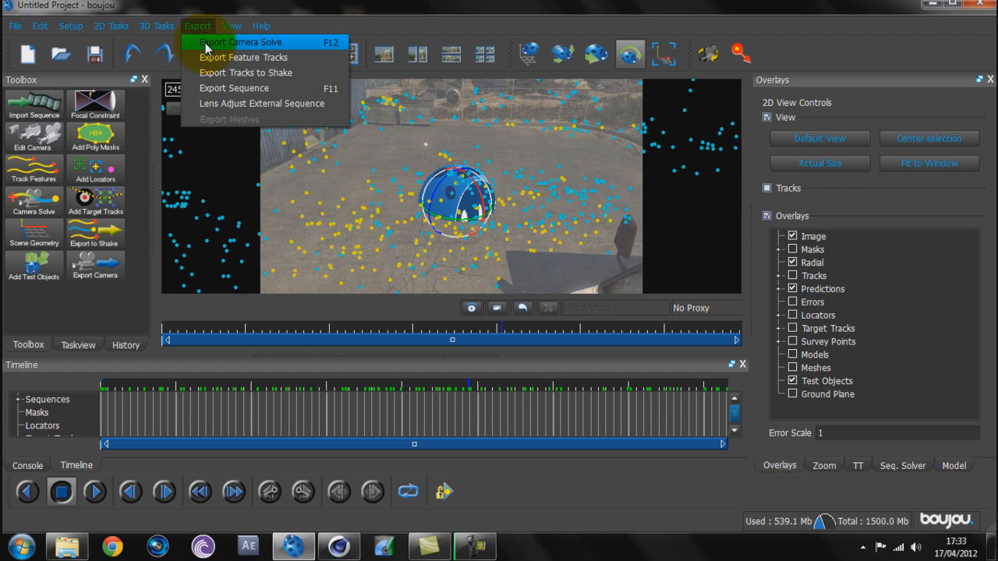
{"action": "left_click", "coordinate": [206, 45]}
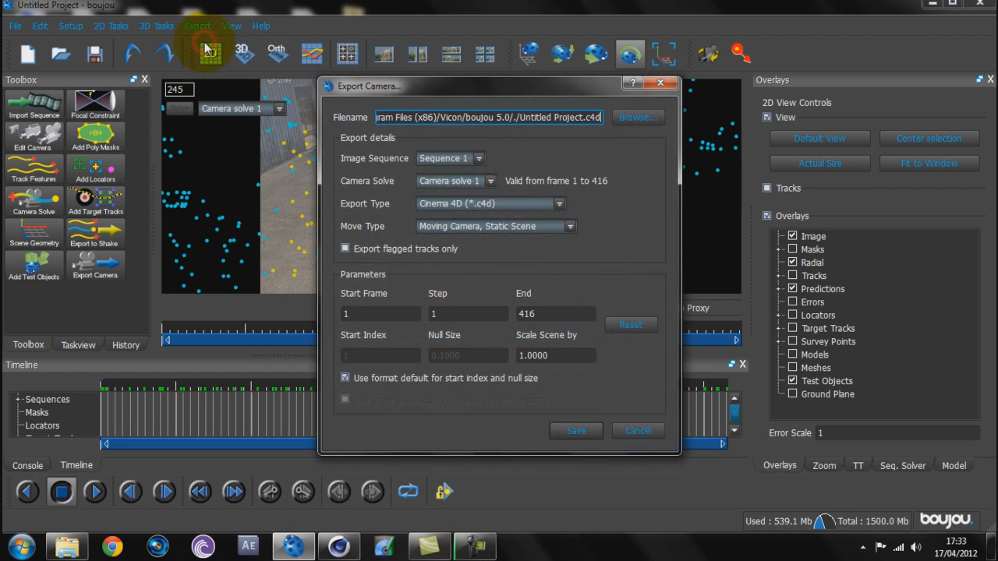
{"action": "left_click", "coordinate": [618, 120]}
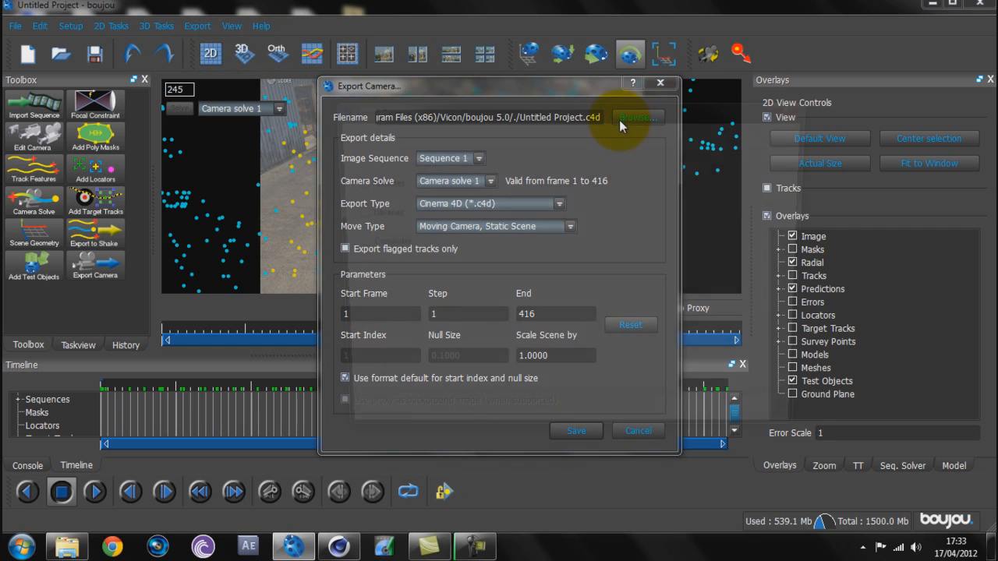
{"action": "left_click_drag", "start_coordinate": [436, 234], "coordinate": [440, 191]}
{"action": "left_click", "coordinate": [384, 198]}
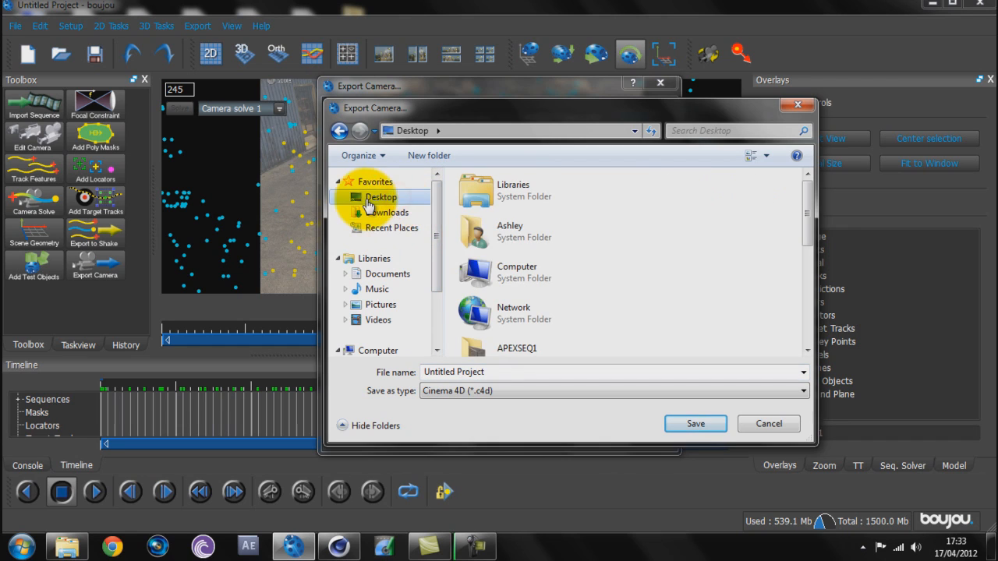
{"action": "left_click", "coordinate": [445, 371]}
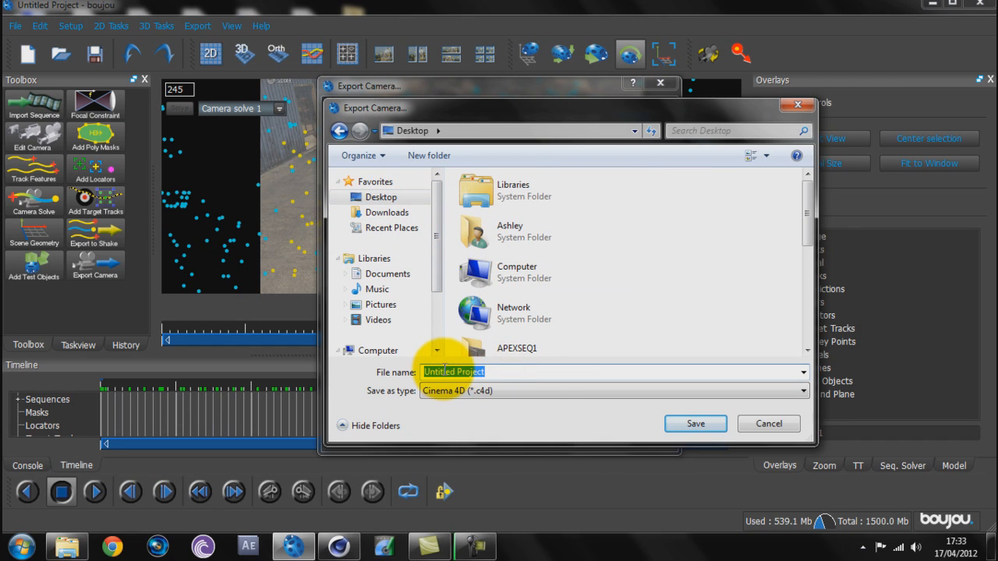
{"action": "type", "text": "TUTORIAL"}
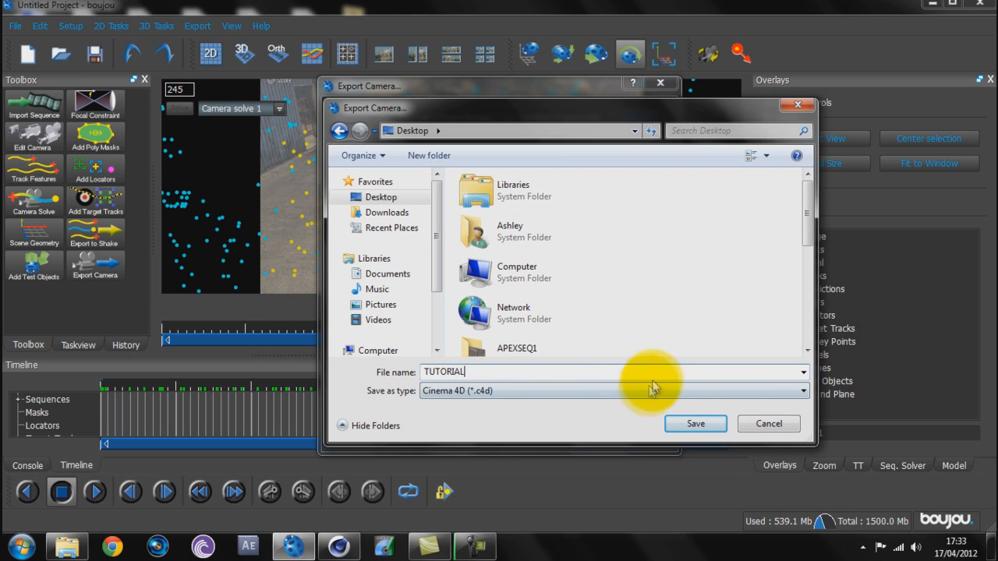
{"action": "left_click", "coordinate": [696, 423]}
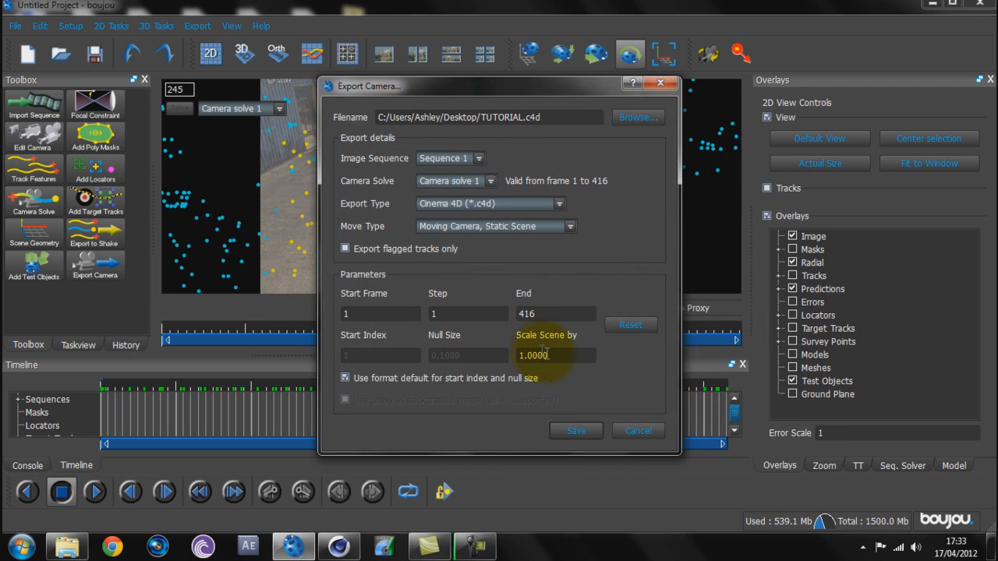
Scale the exported scene by 100 and save the camera solve in Cinema 4D (*.c4d) format
{"action": "double_click", "coordinate": [553, 355]}
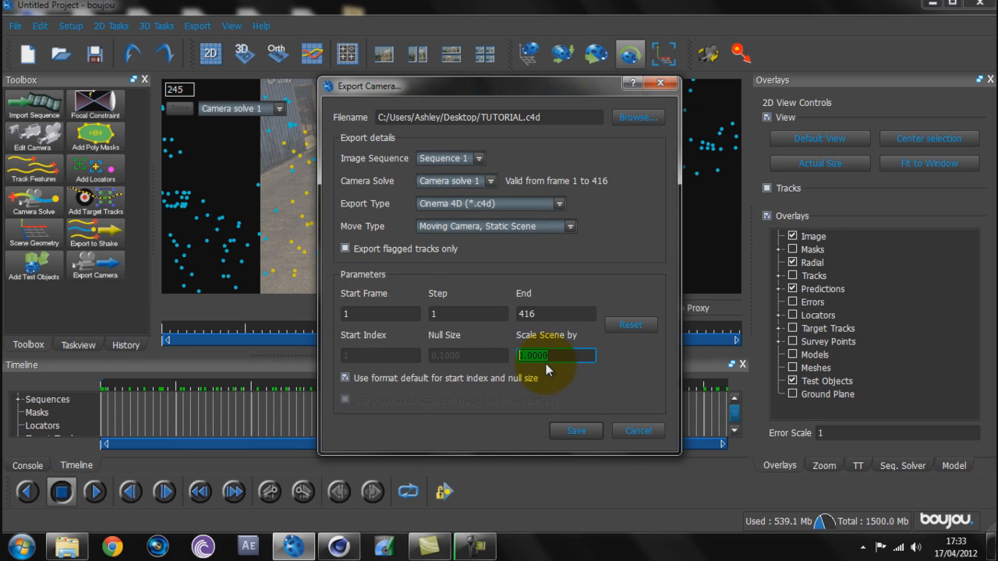
{"action": "type", "text": "100"}
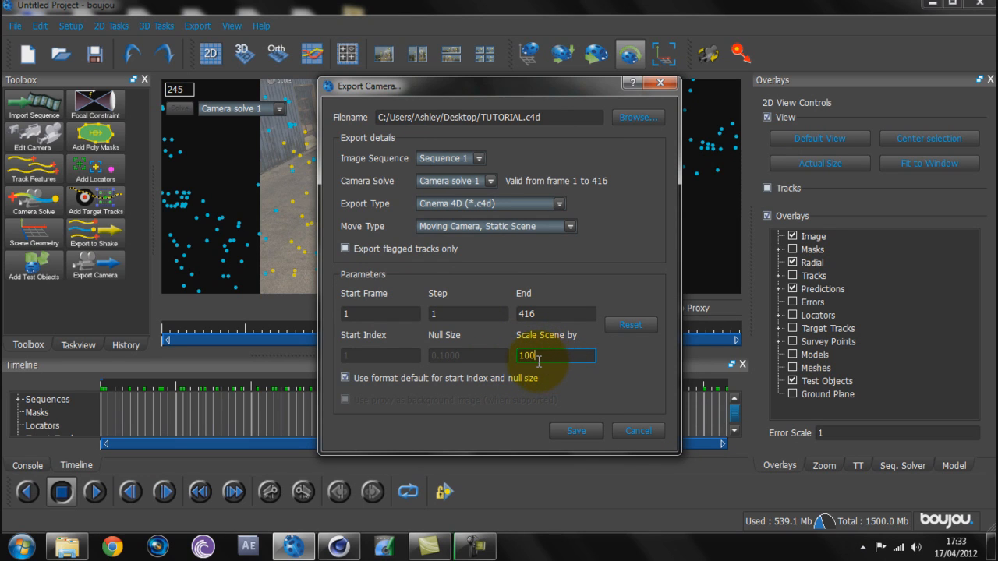
{"action": "left_click", "coordinate": [447, 205]}
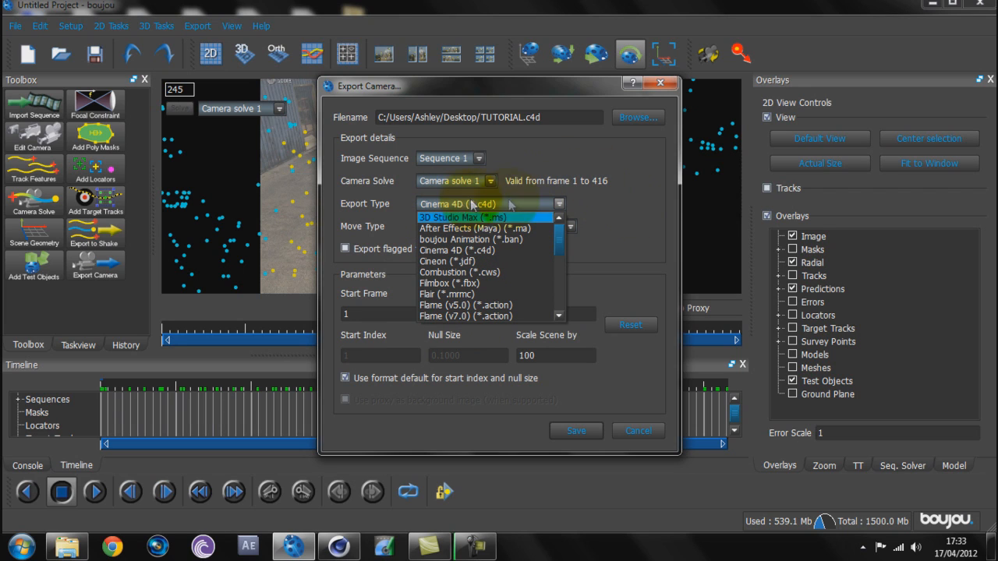
{"action": "left_click", "coordinate": [607, 201]}
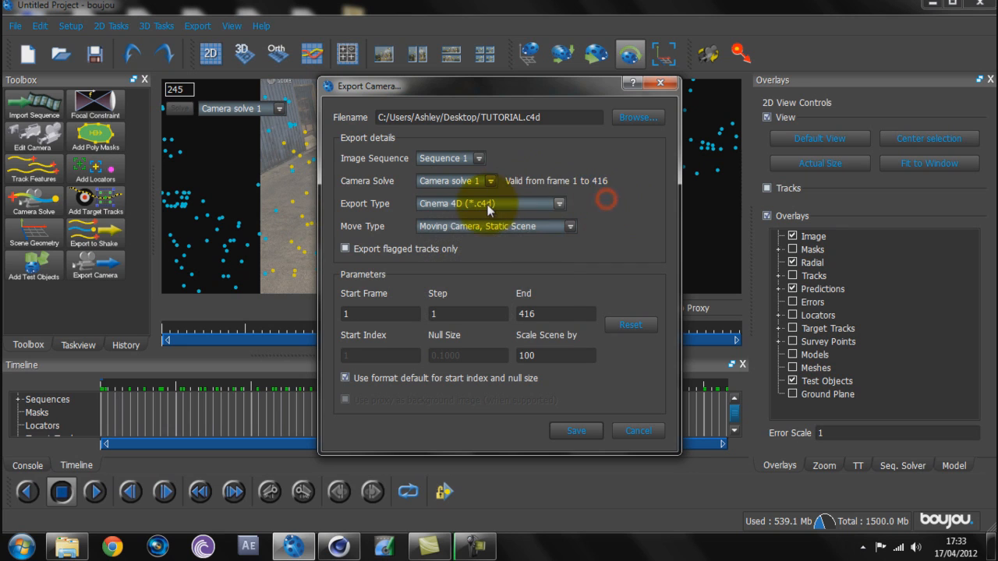
{"action": "left_click", "coordinate": [583, 434]}
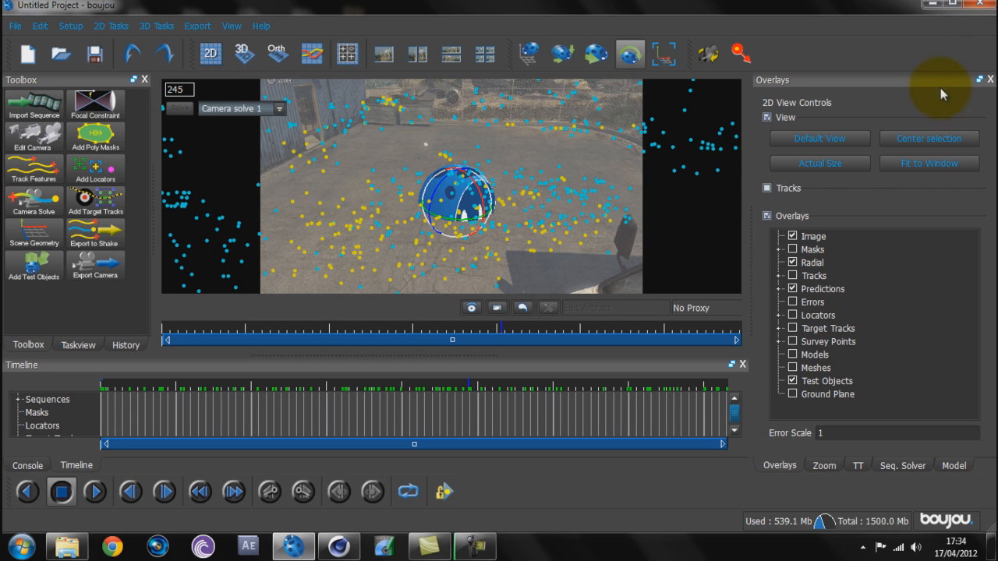
{"action": "left_click", "coordinate": [465, 549]}
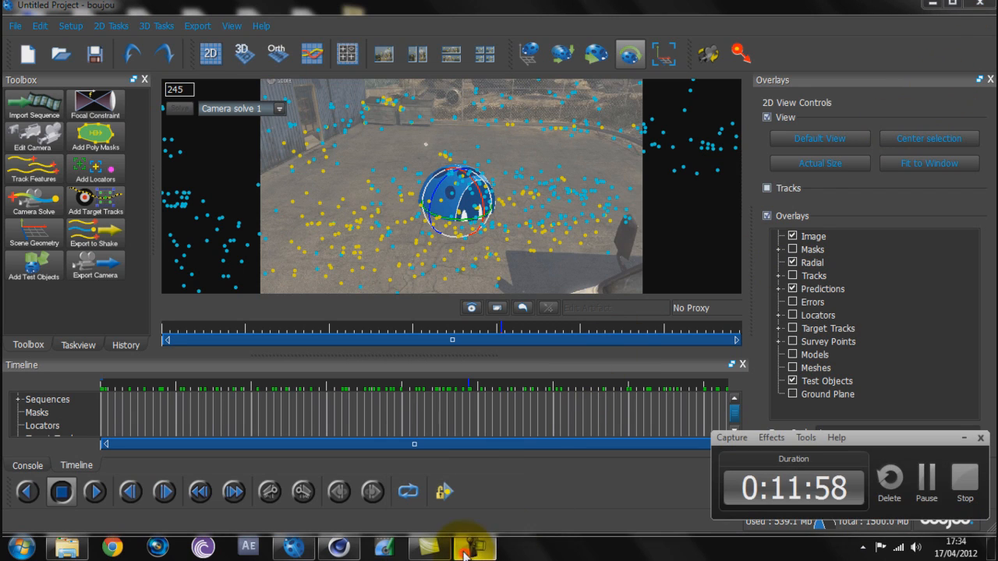
{"action": "left_click", "coordinate": [927, 479]}
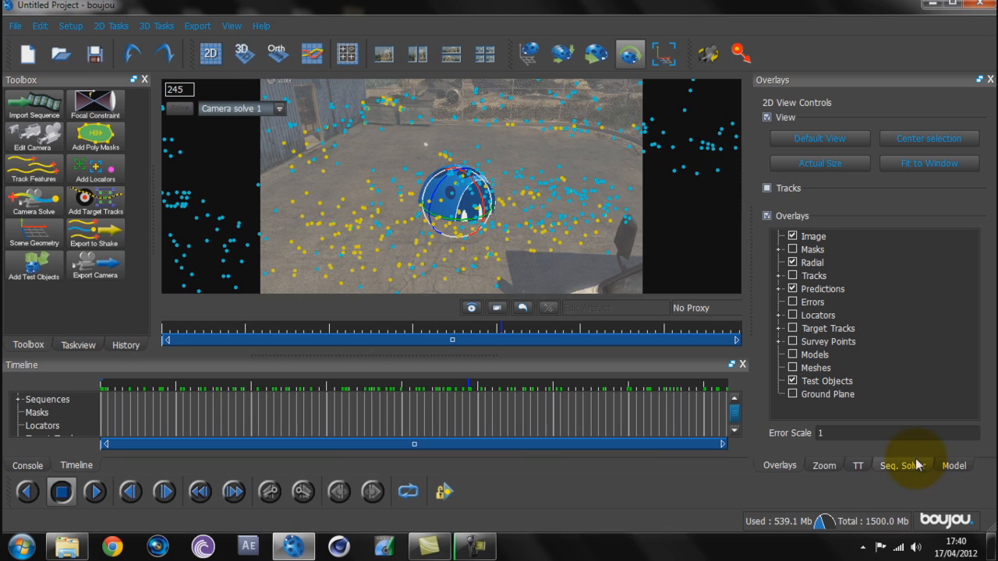